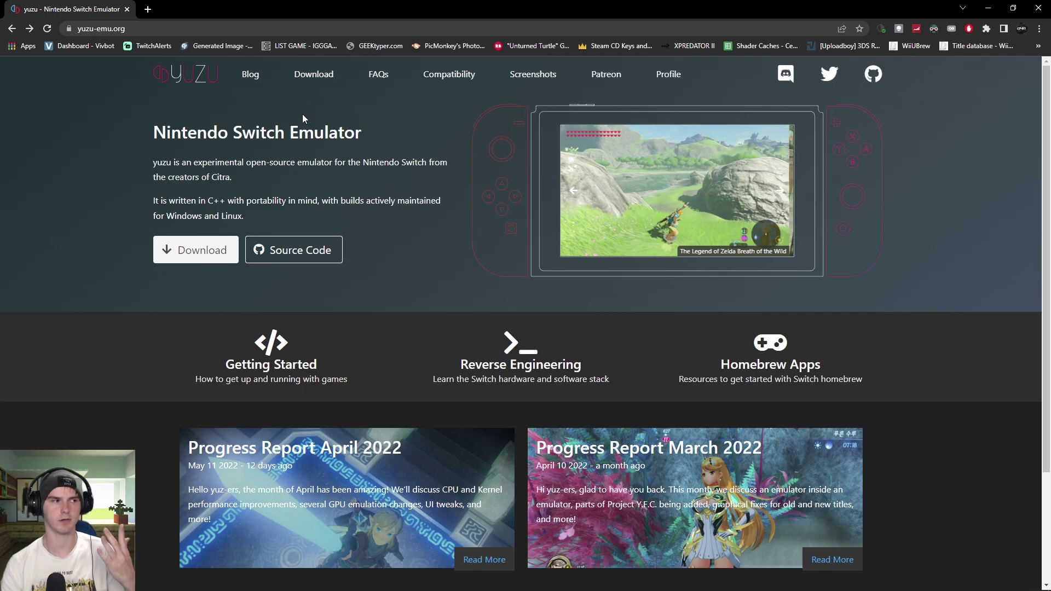
Close the browser, dismiss the missing encryption keys warning, and decline sharing anonymous usage data.
click(1039, 8)
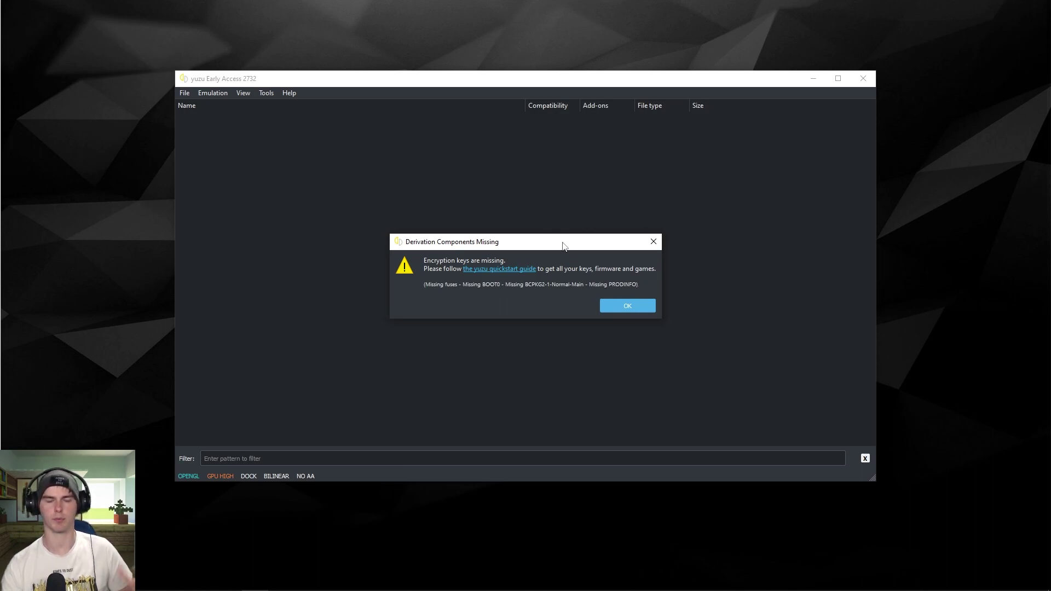
click(622, 308)
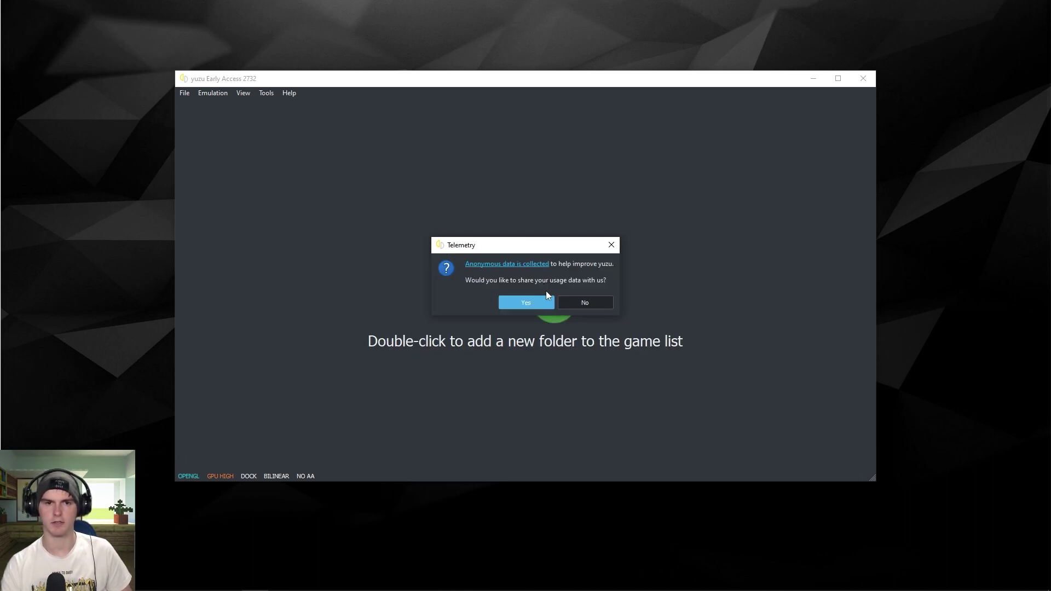
click(593, 302)
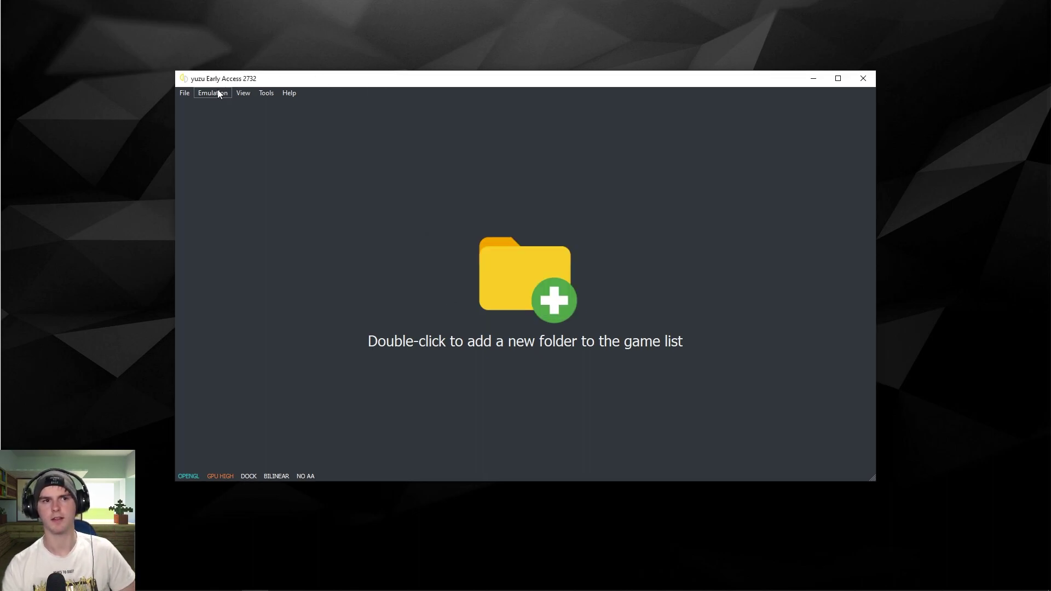
click(184, 93)
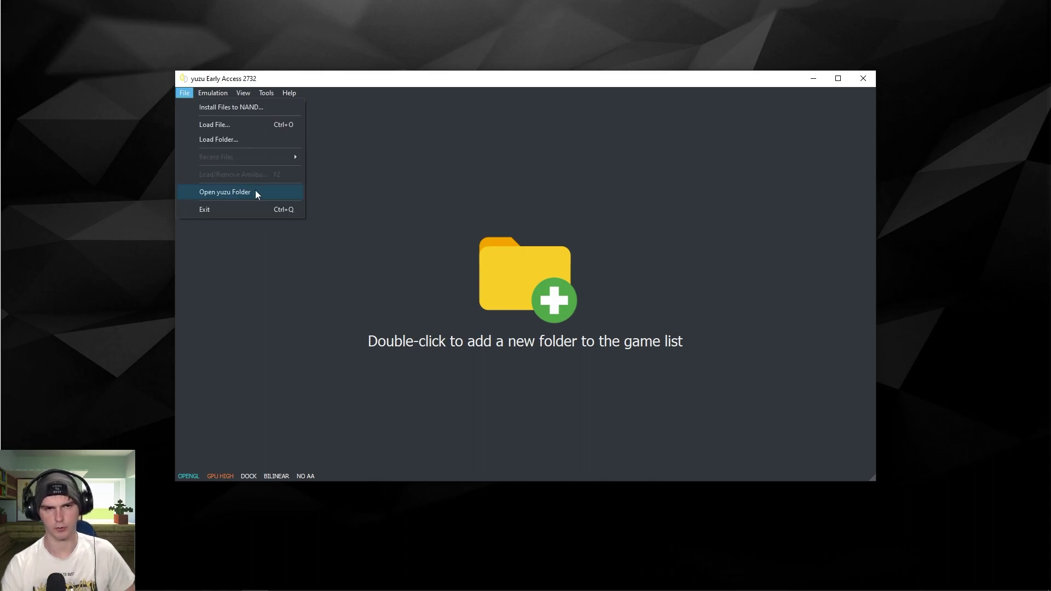
Paste prod.keys into yuzu's empty keys folder via File > Open yuzu Folder.
click(256, 192)
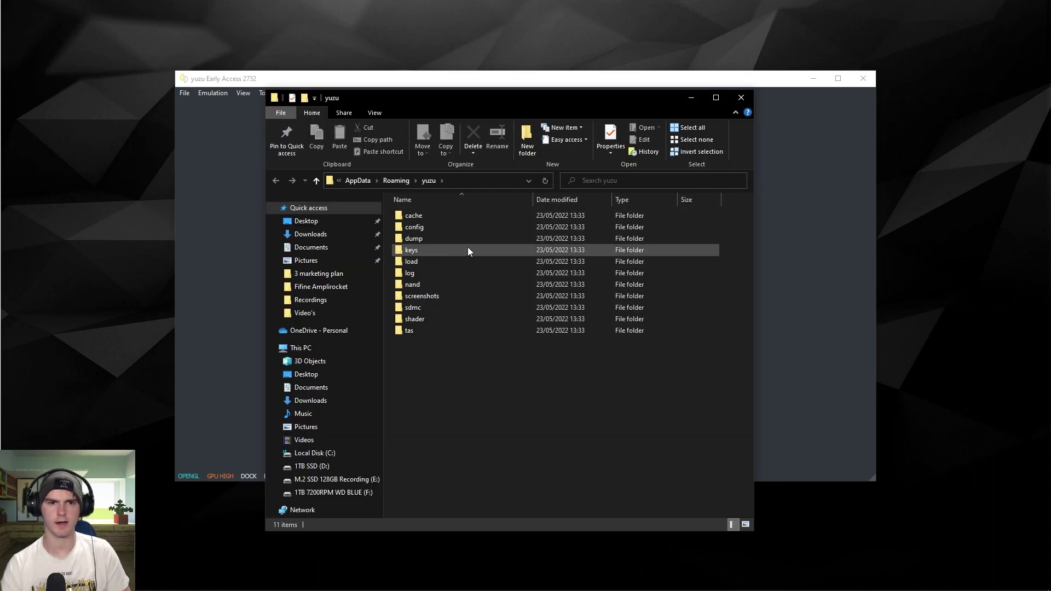
double_click(421, 251)
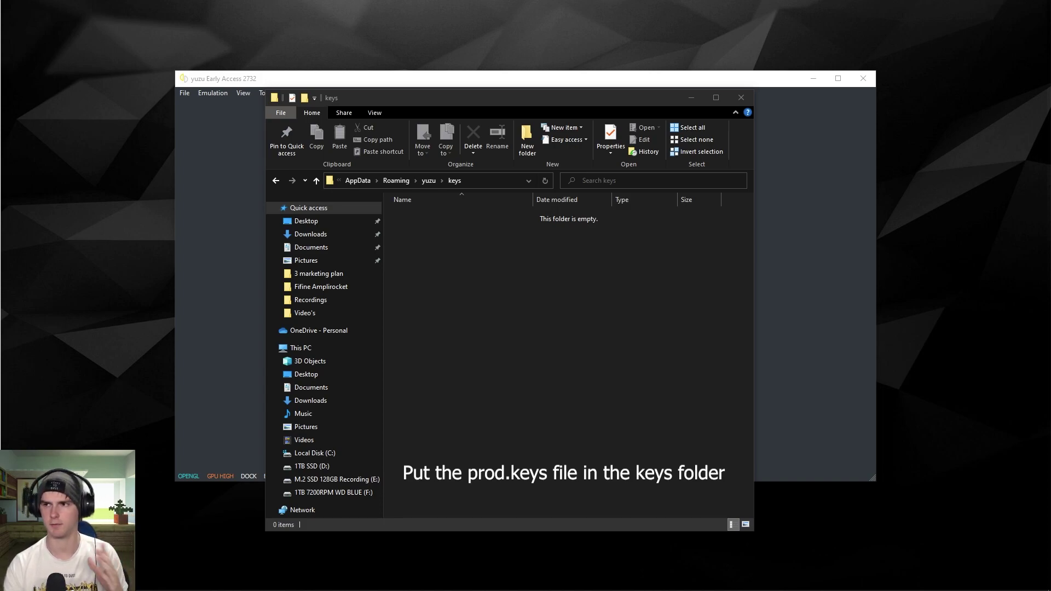
click(541, 349)
key(ctrl+v)
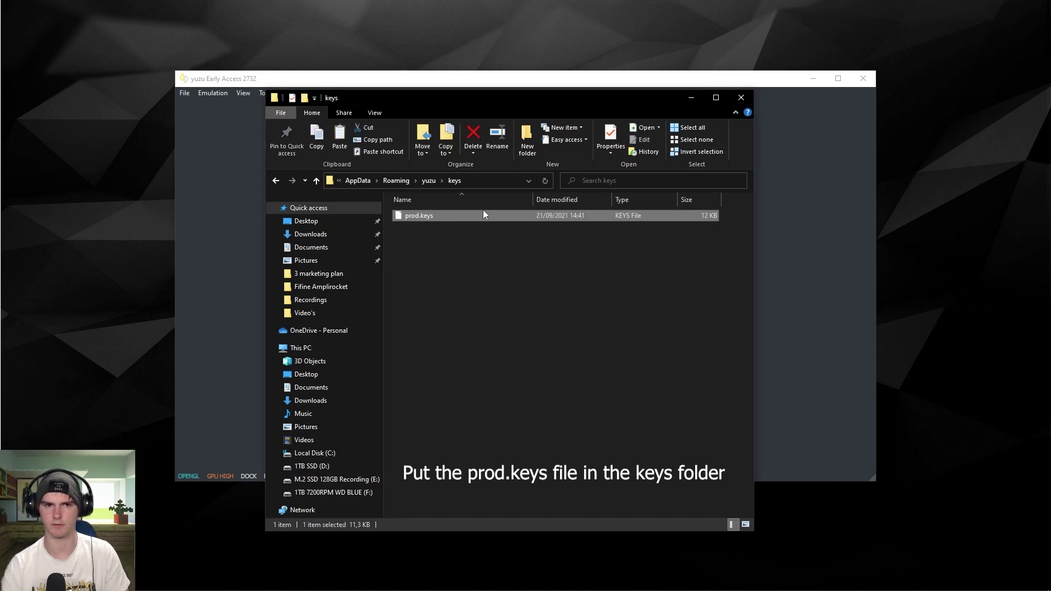
click(742, 98)
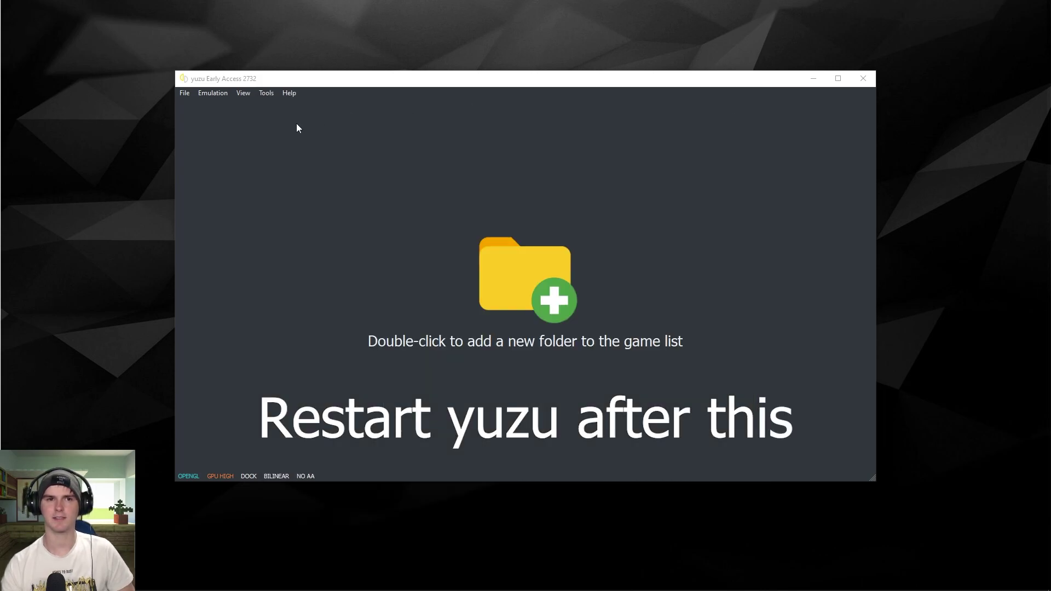
click(239, 82)
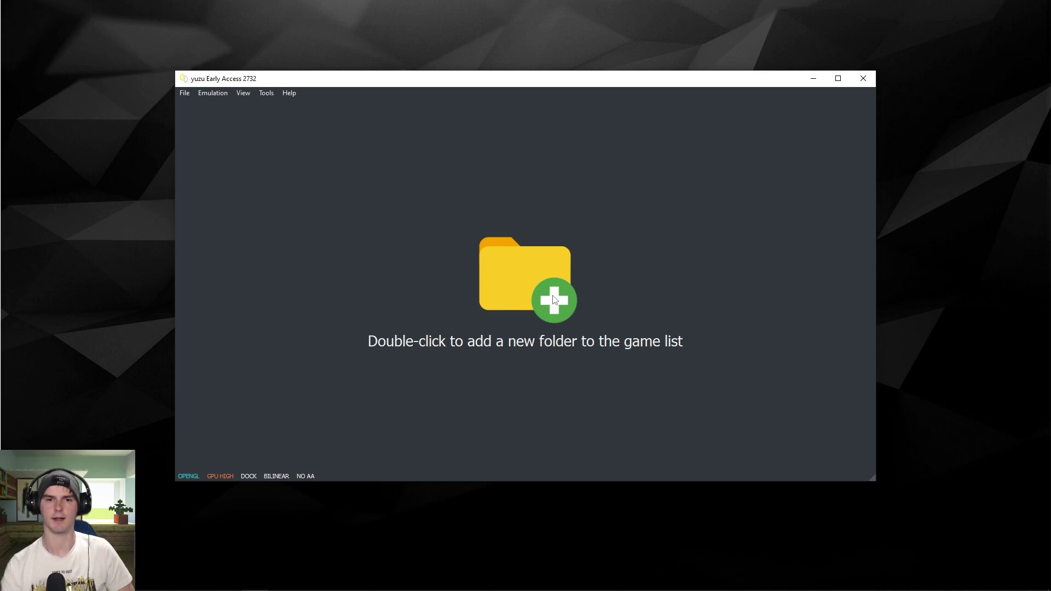
Add D:/Yuzu Games as a game folder with Scan Subfolders enabled, then restart yuzu.
double_click(498, 284)
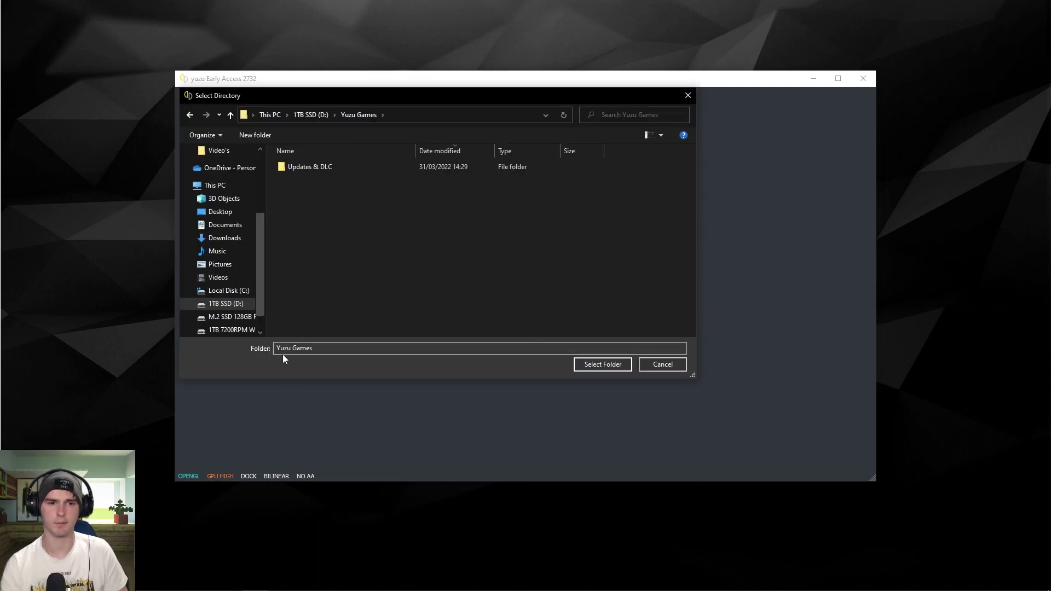
click(603, 364)
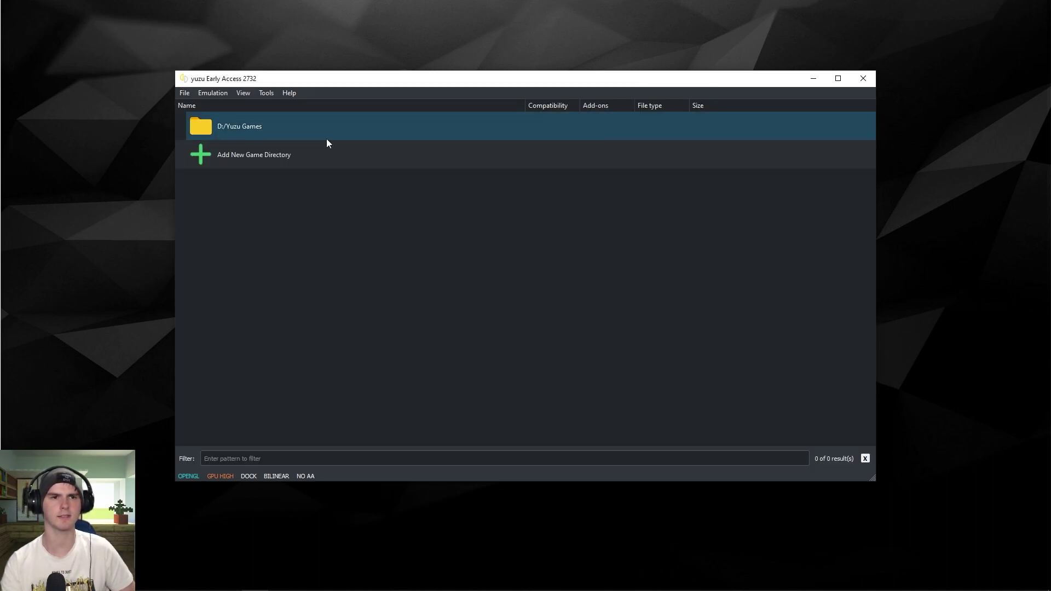
right_click(264, 128)
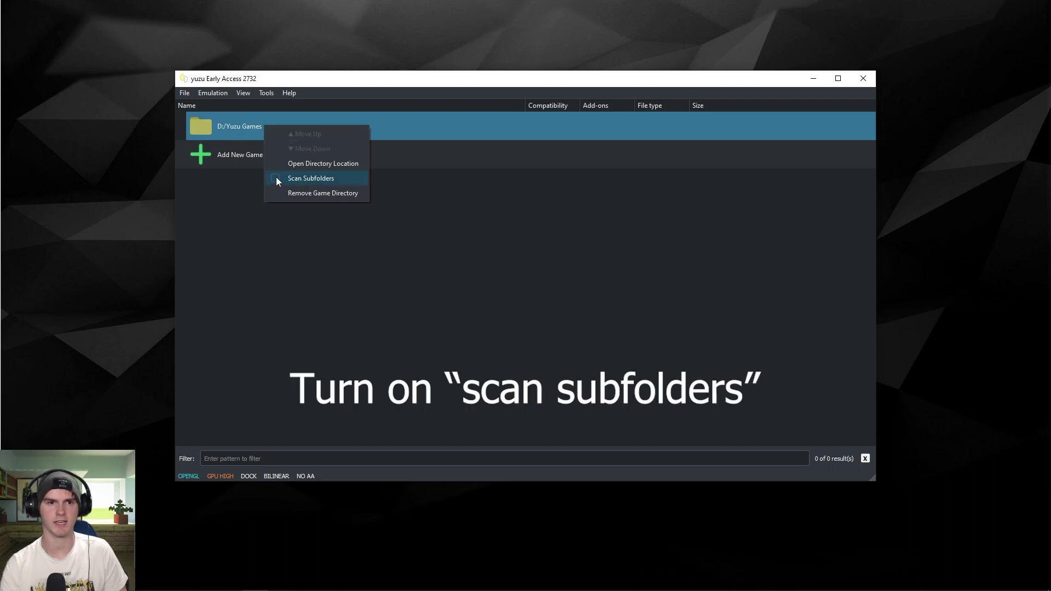
click(276, 178)
right_click(249, 130)
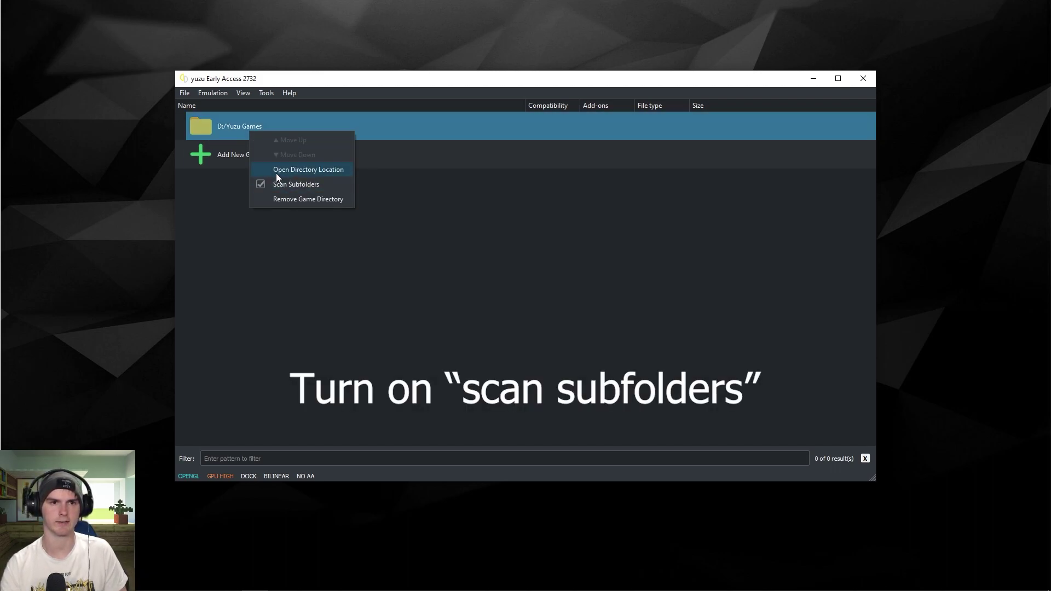
click(603, 248)
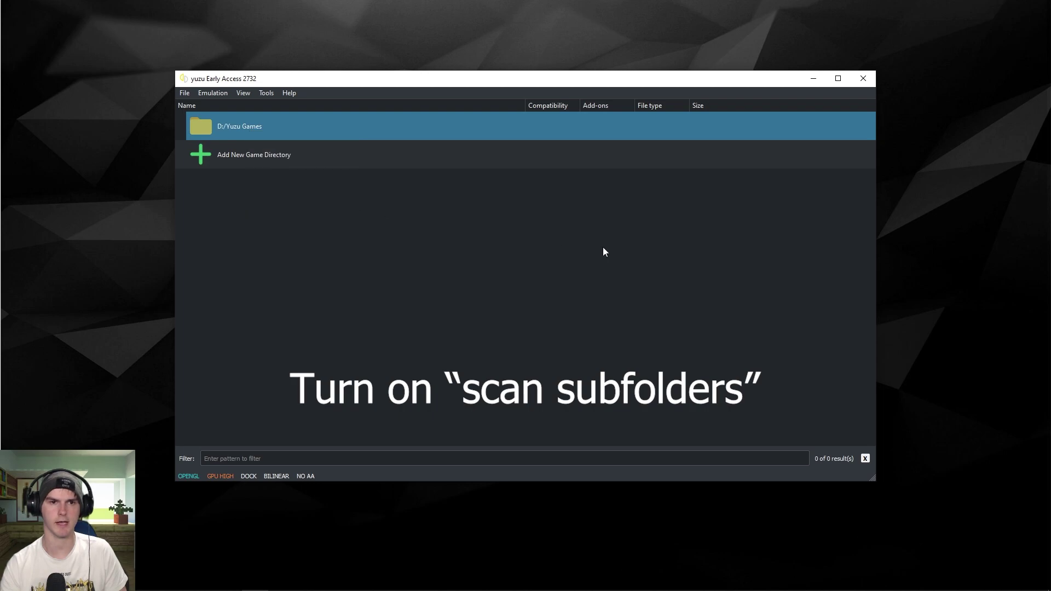
click(863, 78)
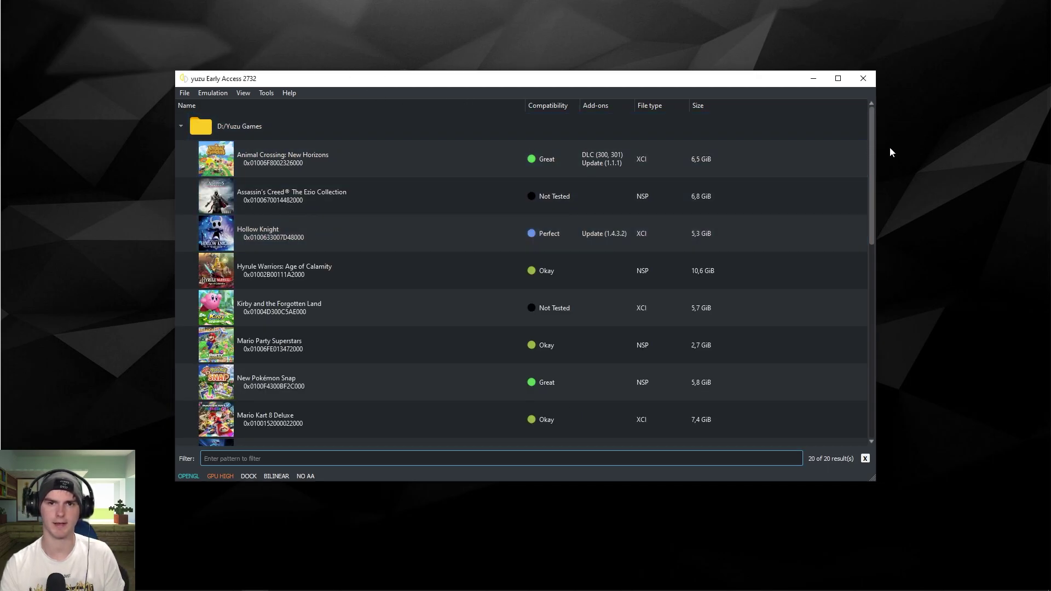
drag(873, 137, 881, 116)
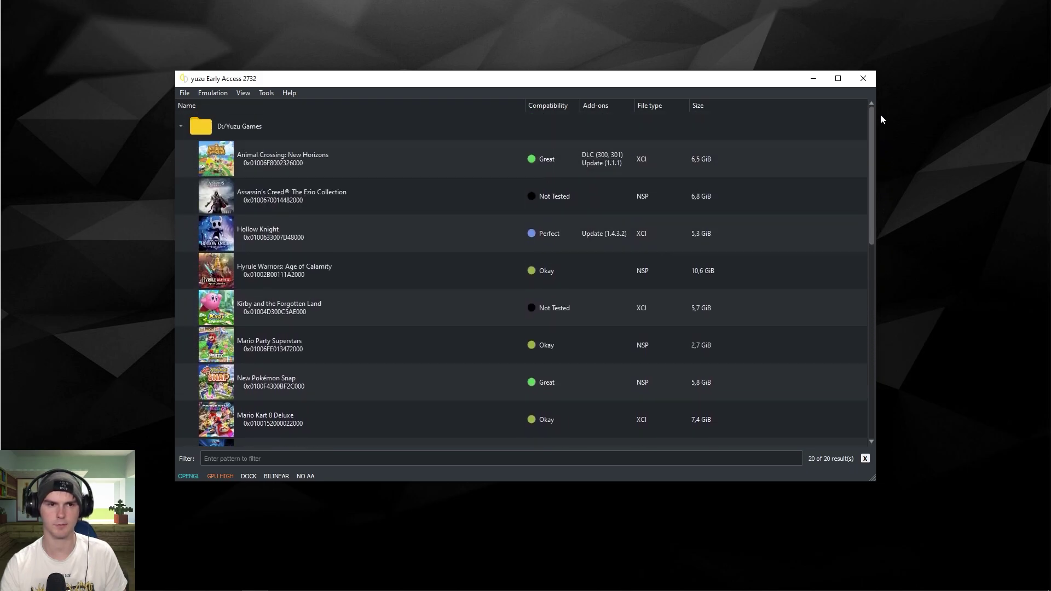
Open Emulation > Configure, confirm the UI theme stays Dark Colorful, and return to General.
click(223, 97)
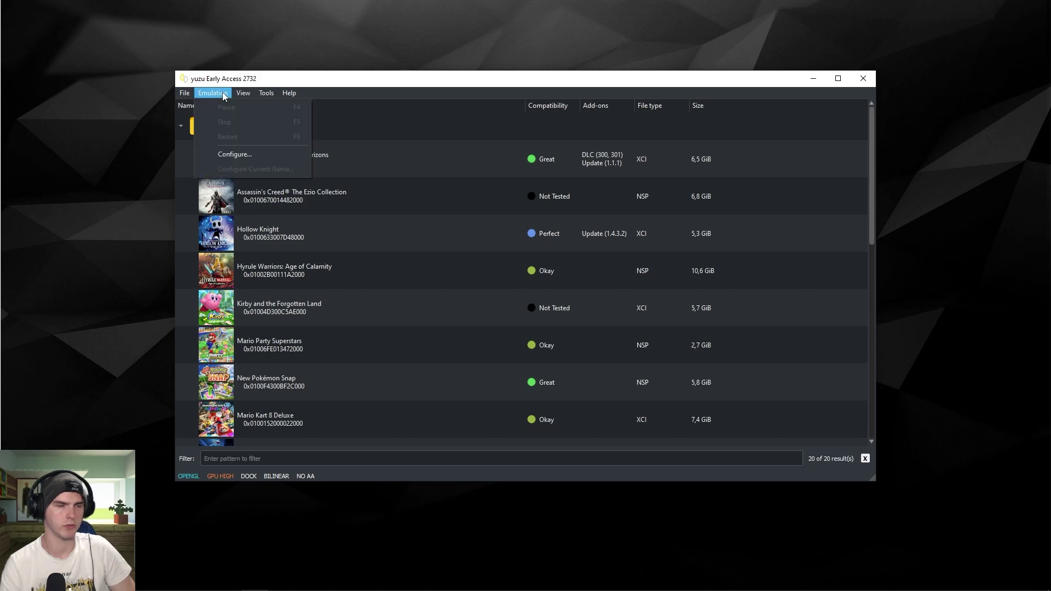
click(240, 156)
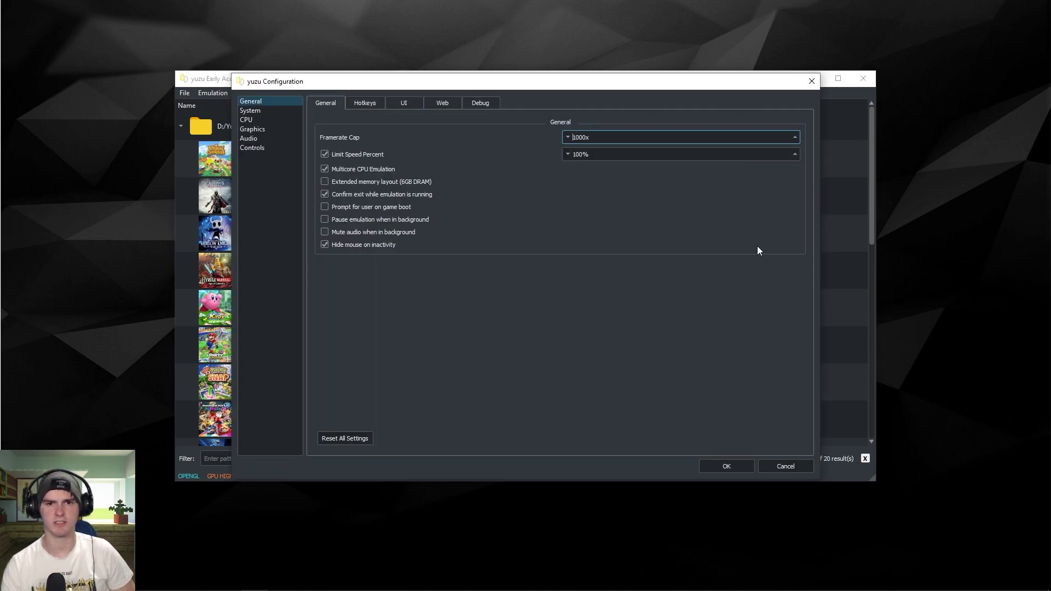
click(400, 102)
click(593, 168)
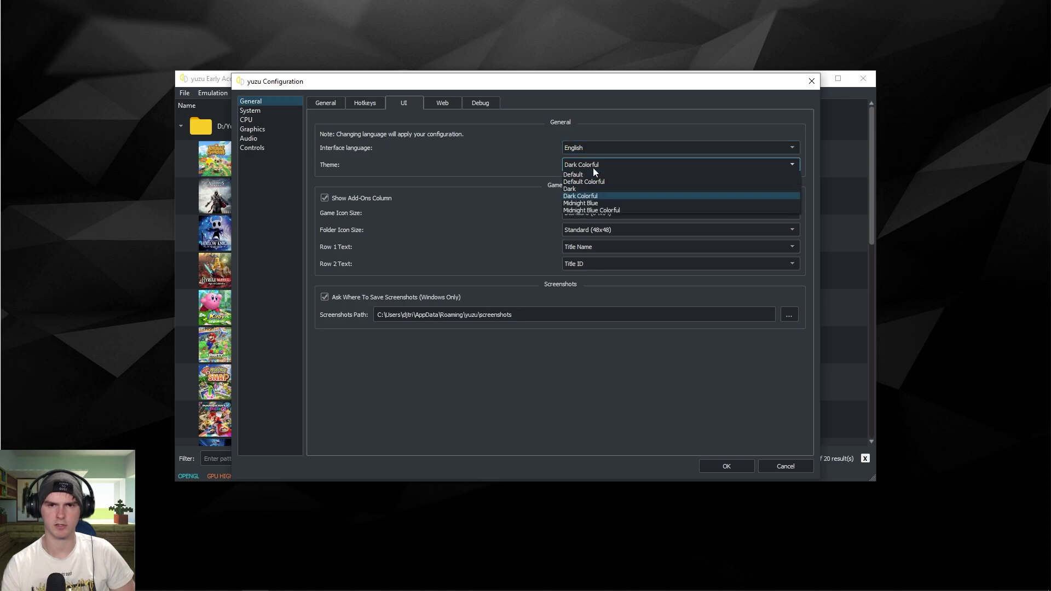
click(525, 156)
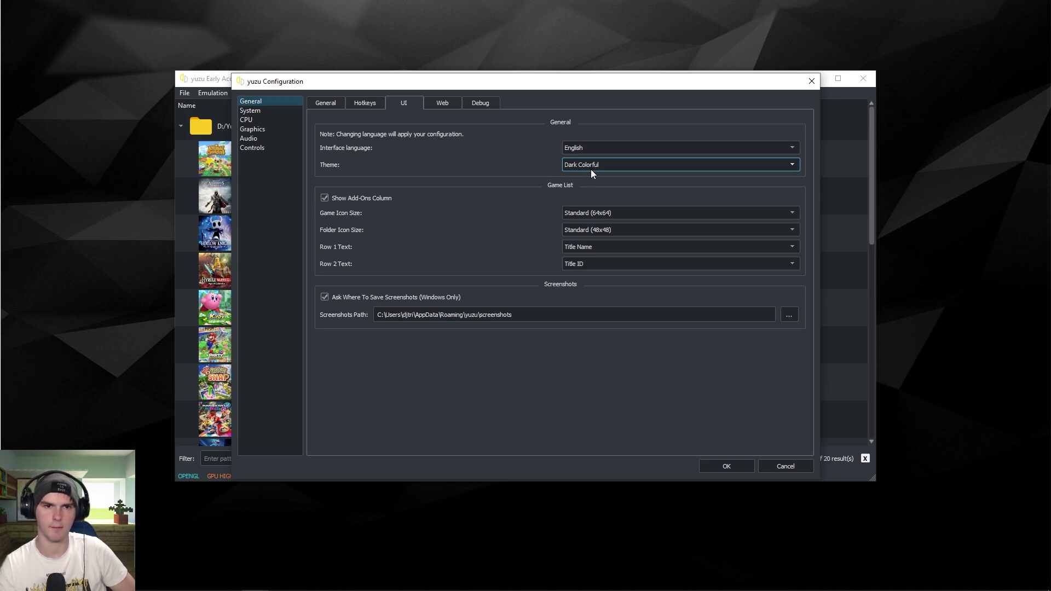
click(325, 104)
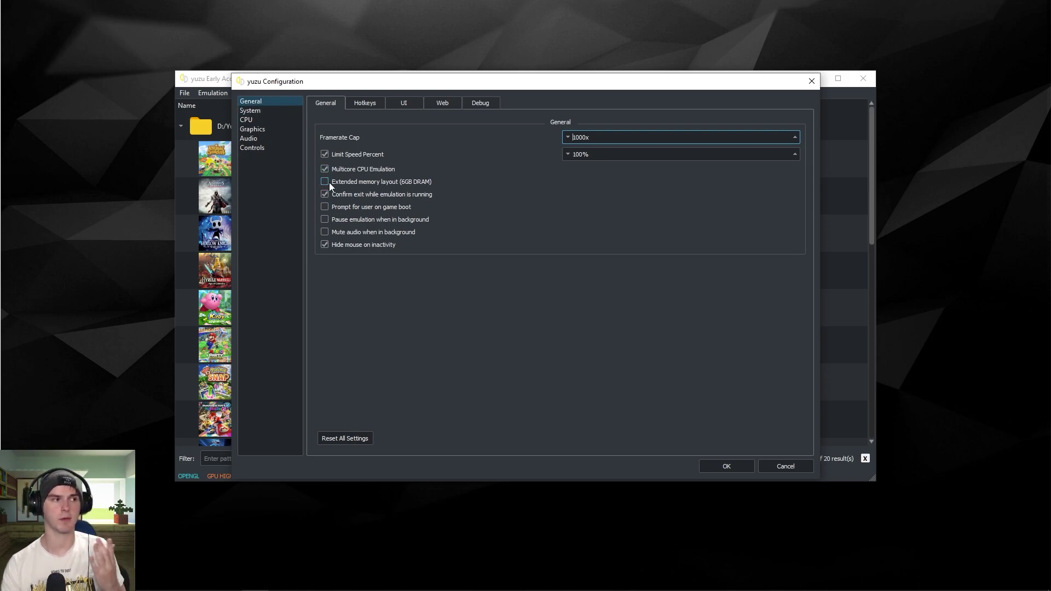
On the System page, review the Profiles tab and the Network Interface list without changes.
key(Down)
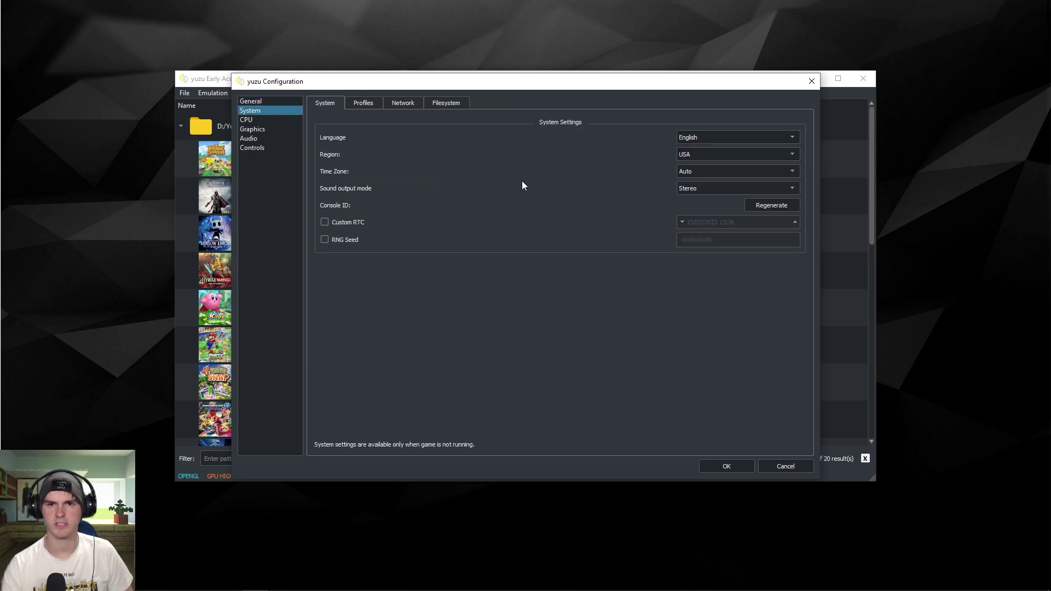
click(362, 105)
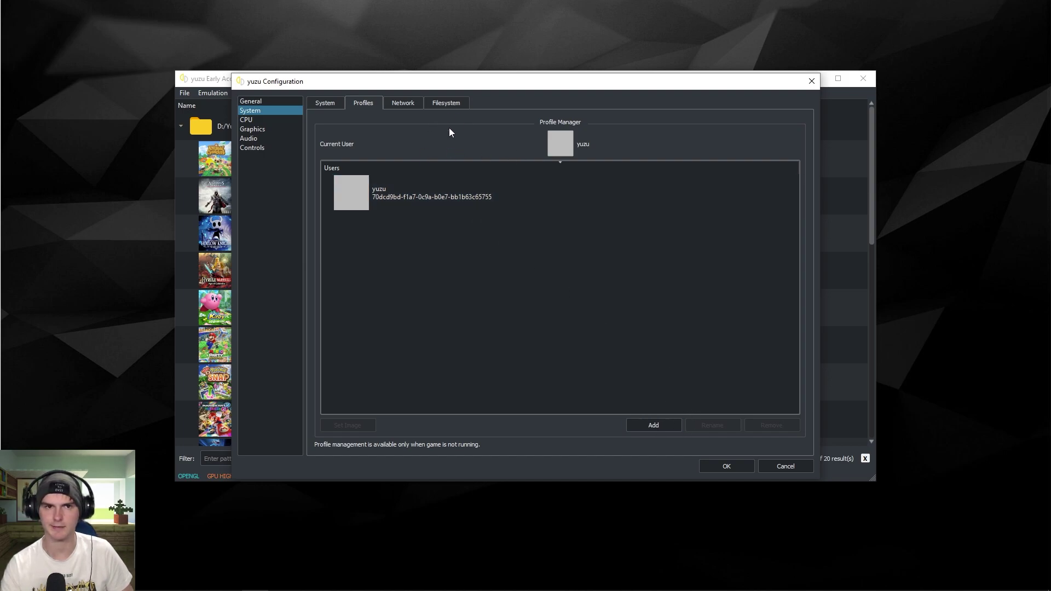
click(403, 103)
click(612, 134)
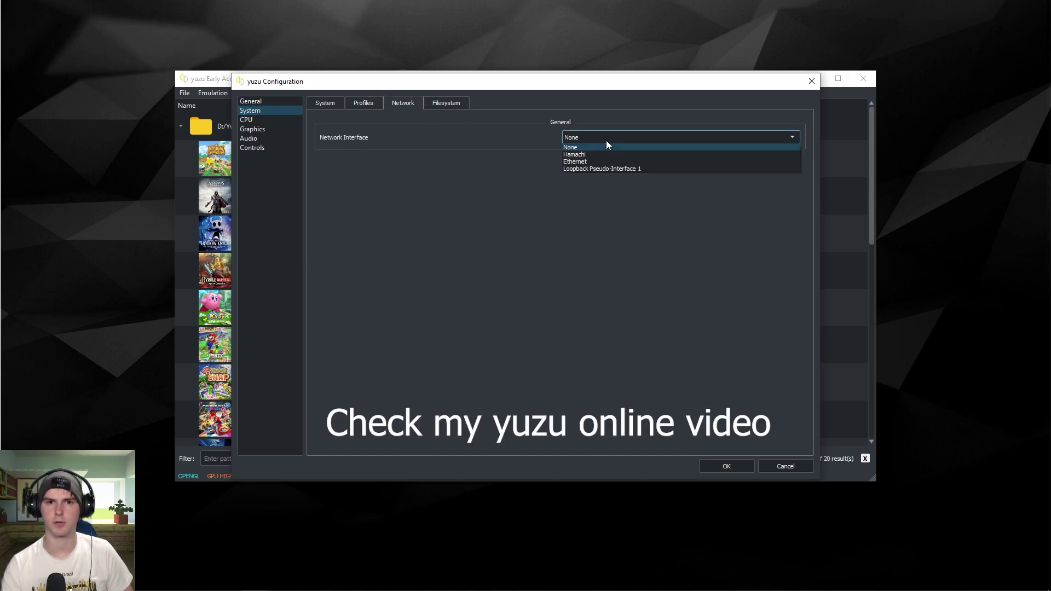
click(399, 148)
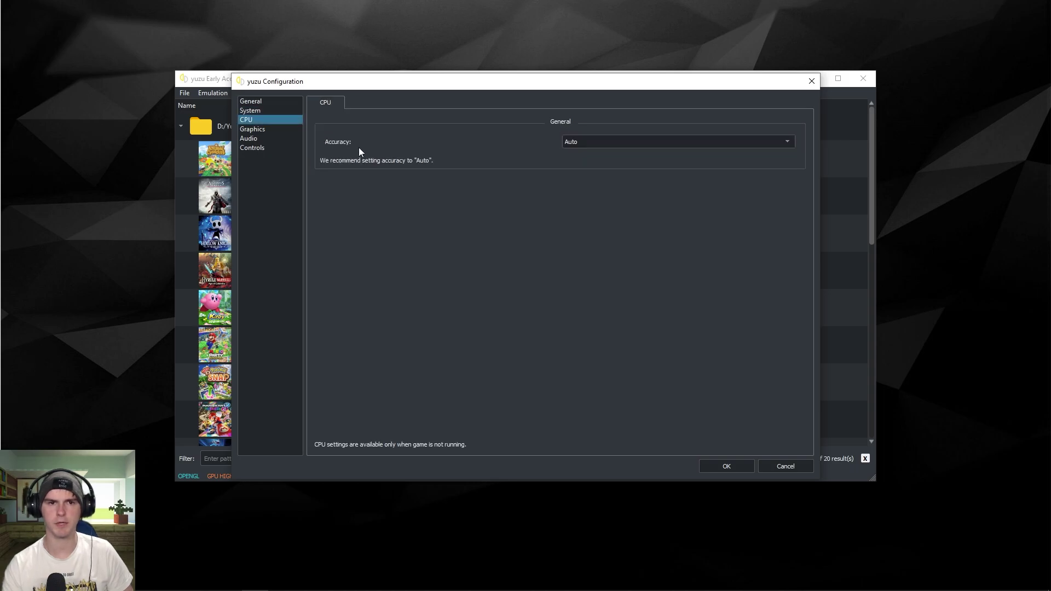
In Graphics, choose Vulkan as the API and keep NVDEC on GPU Video Decoding.
click(269, 130)
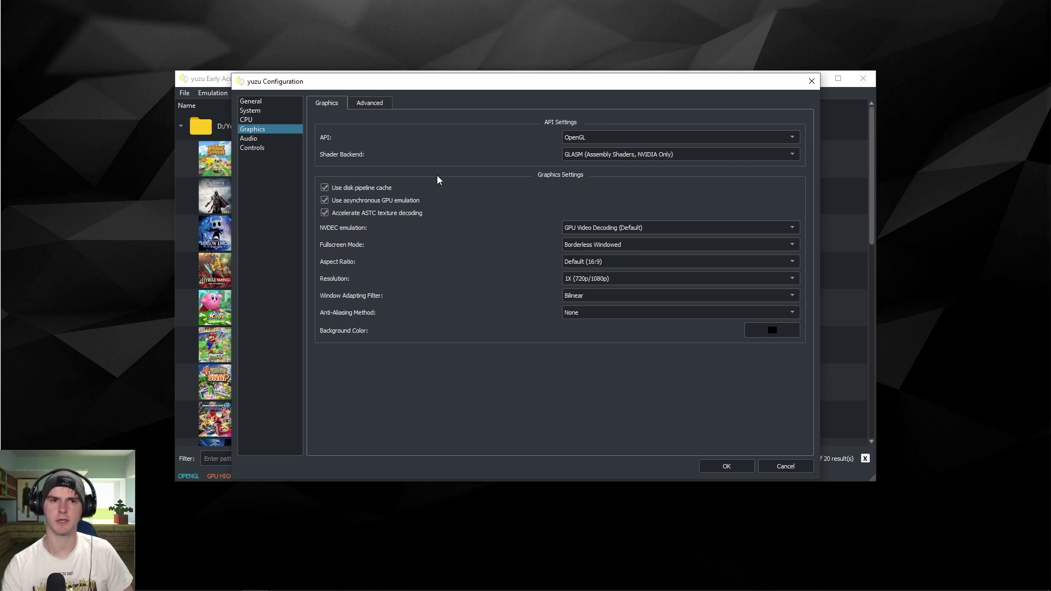
click(586, 138)
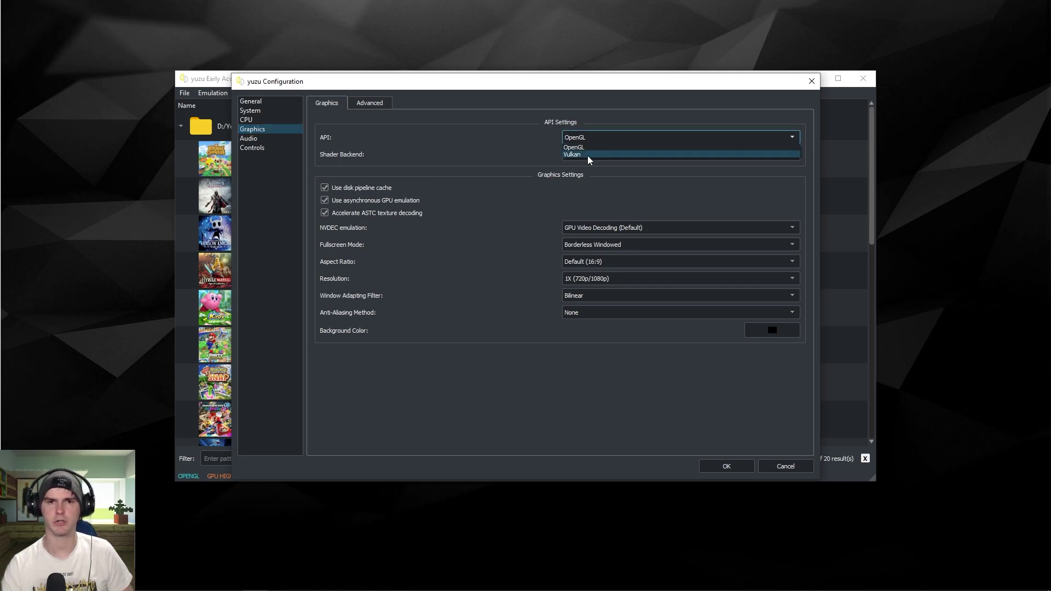
click(587, 148)
key(Tab)
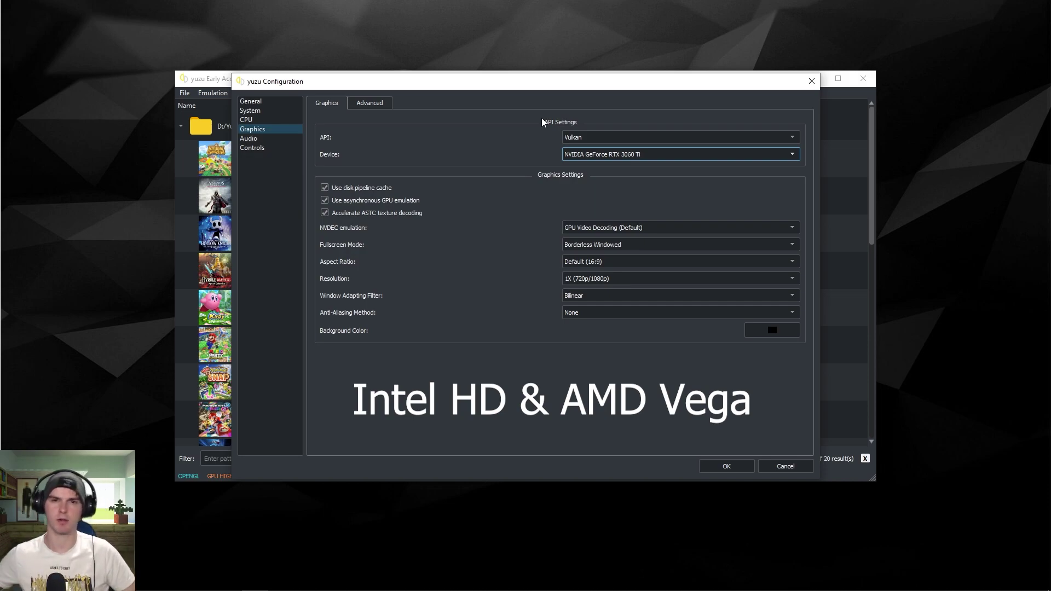
click(613, 228)
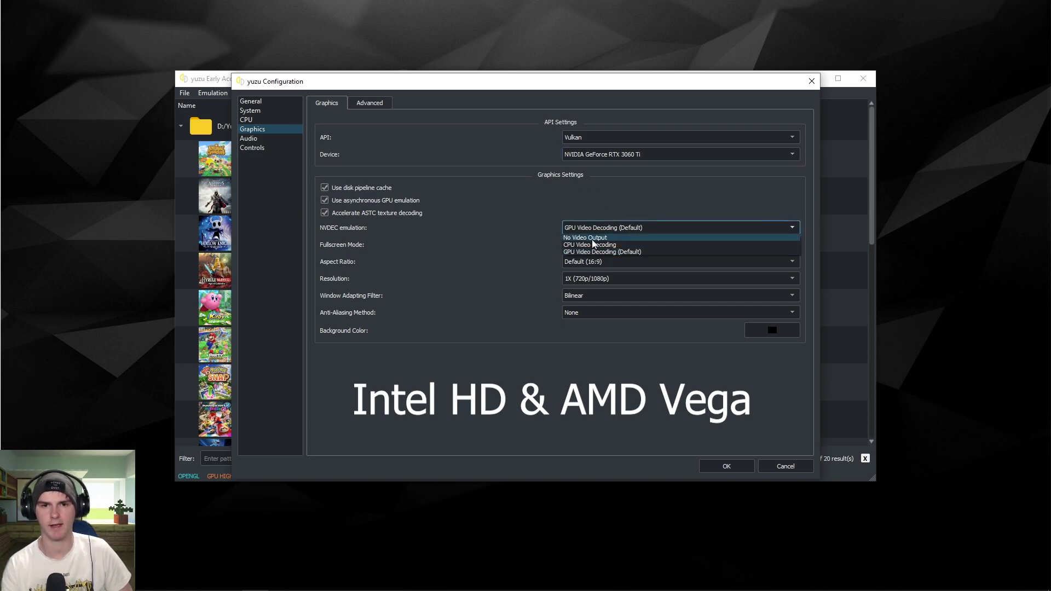
click(539, 217)
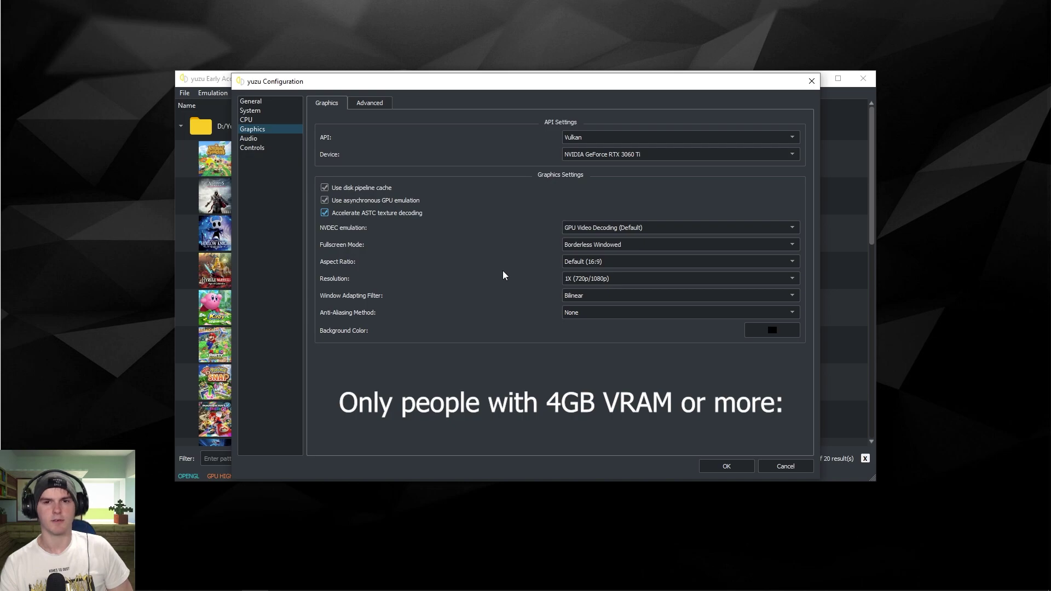
Set resolution to 2X (1440p/2160p), anti-aliasing to FXAA, and leave aspect ratio at Default (16:9).
click(567, 279)
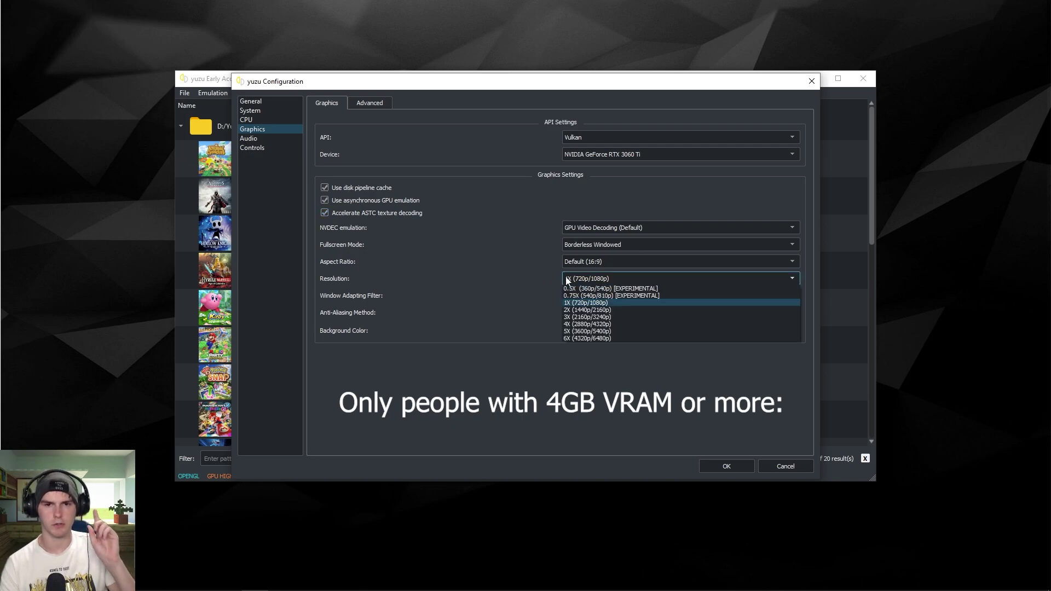
click(587, 310)
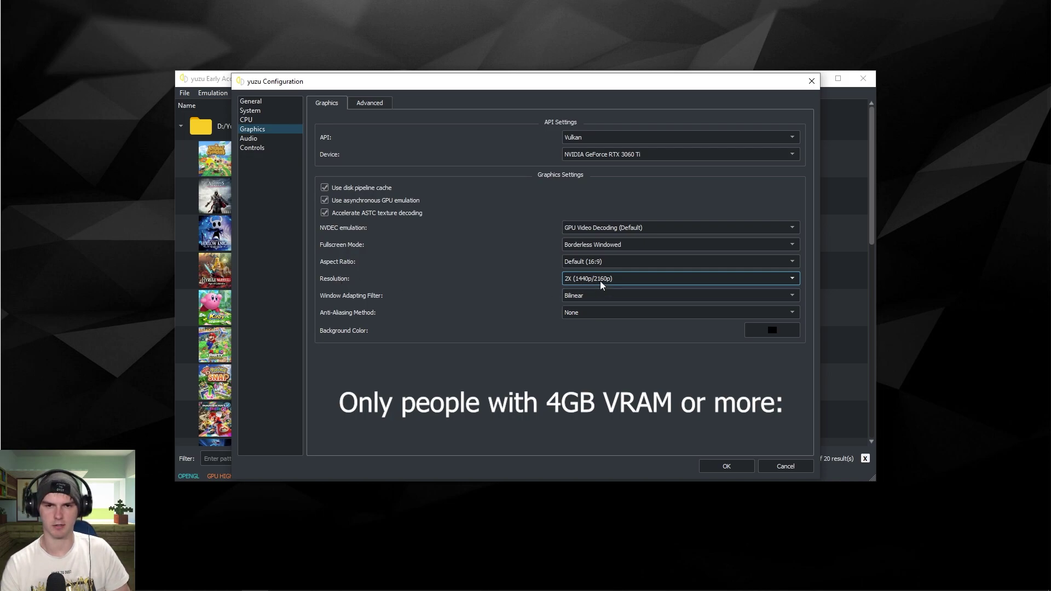
click(596, 313)
click(580, 331)
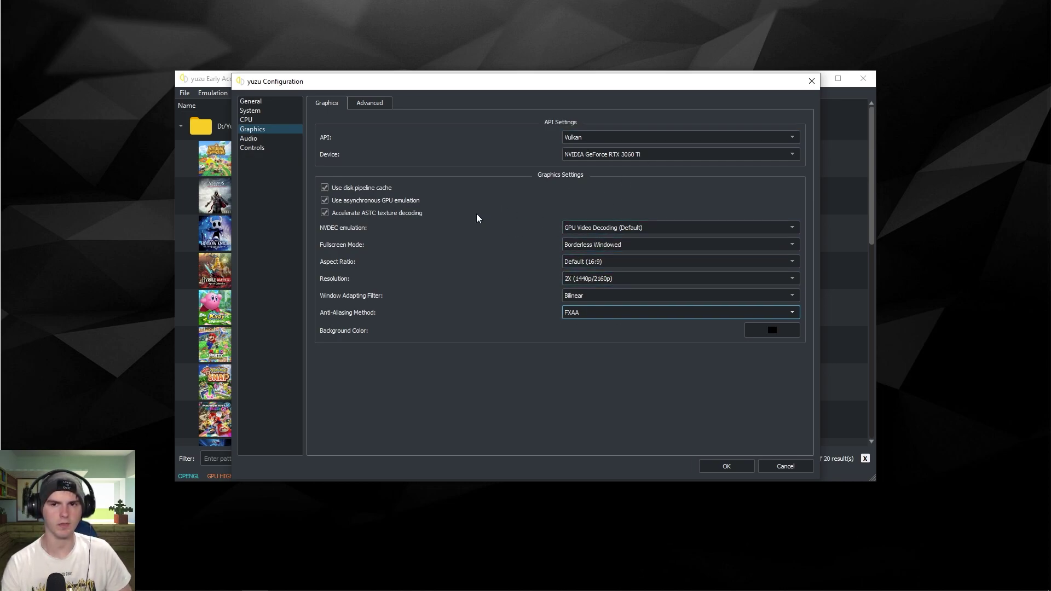
click(561, 265)
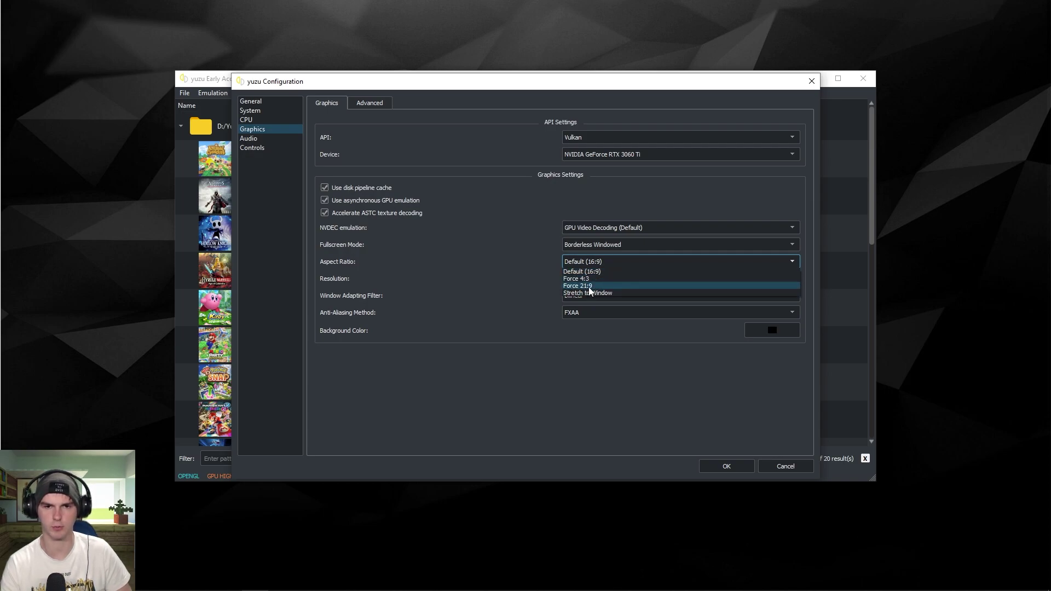
click(451, 202)
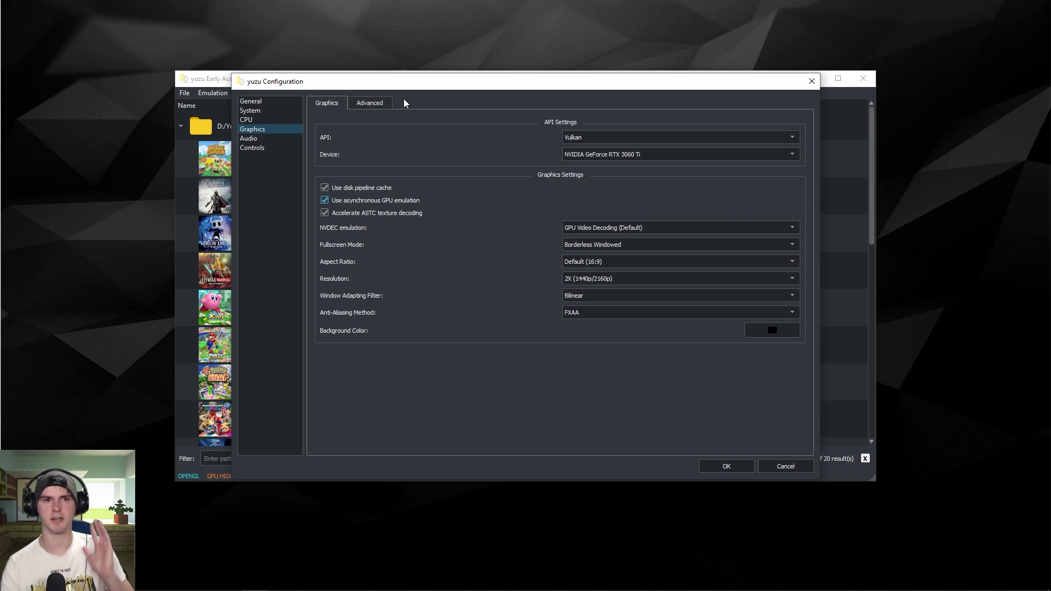
Enable asynchronous shader building, keeping anisotropic filtering on Automatic.
click(379, 110)
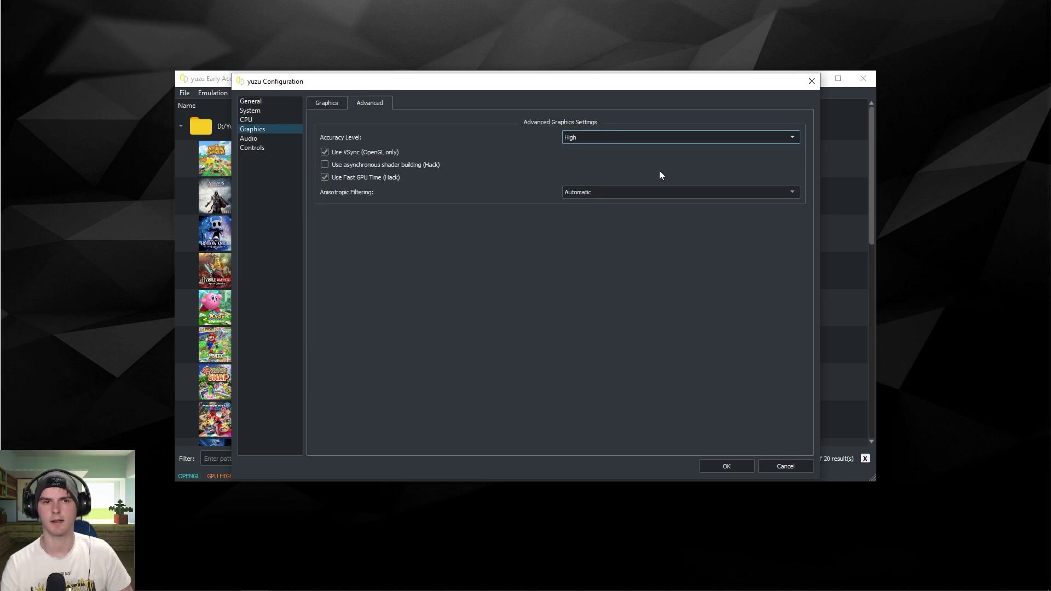
click(325, 165)
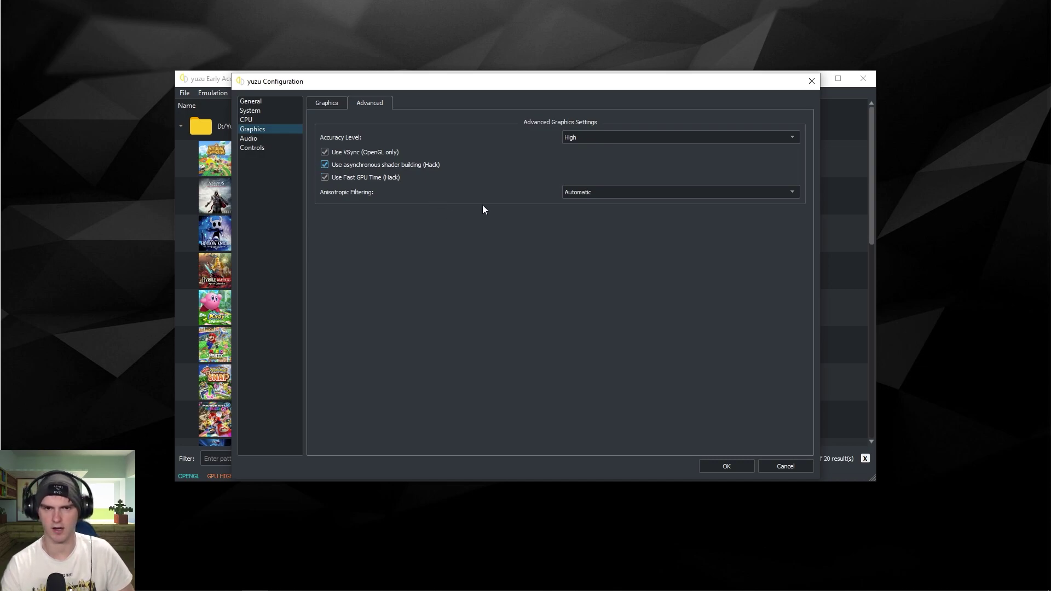
click(600, 192)
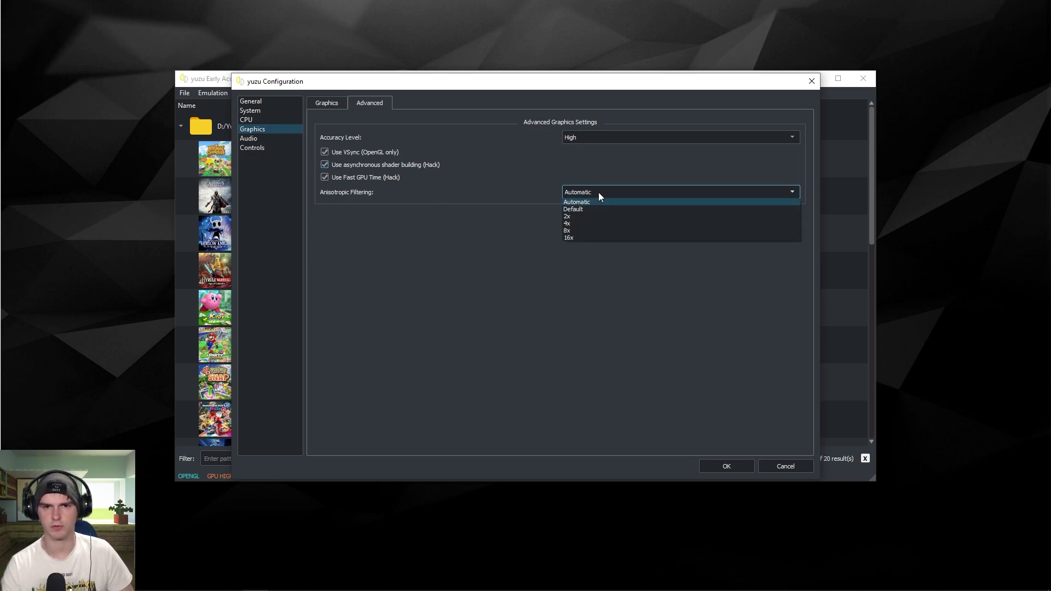
click(599, 193)
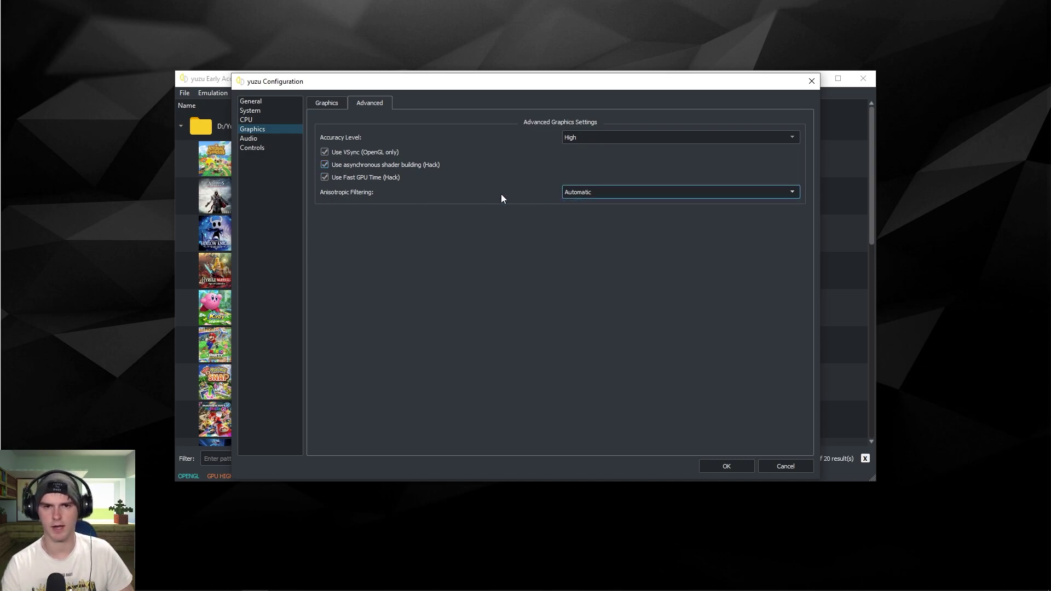
Confirm the audio output device stays on auto, then go to Controls.
click(262, 139)
click(639, 156)
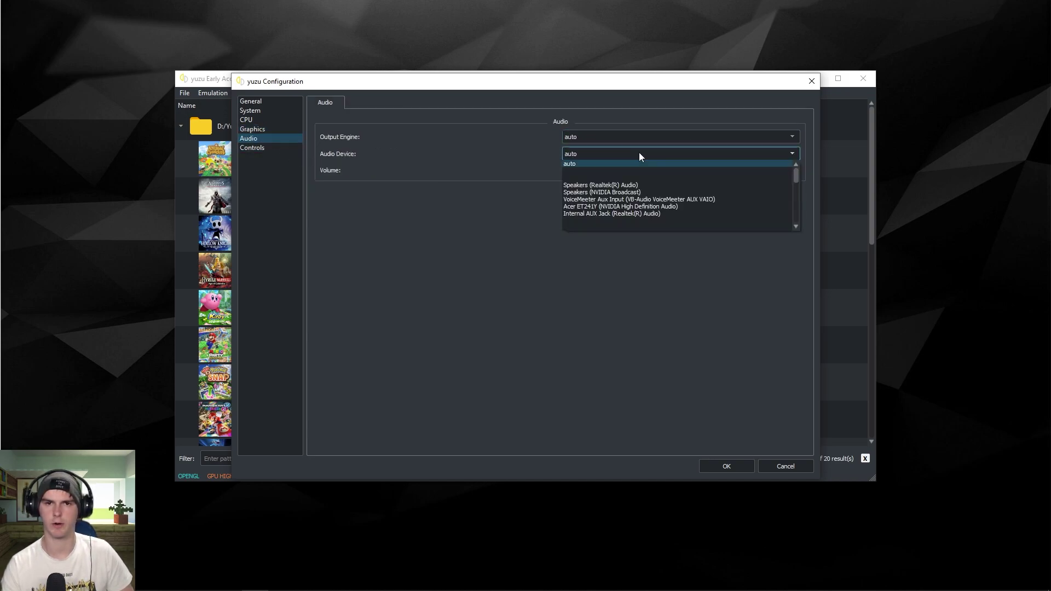
click(504, 169)
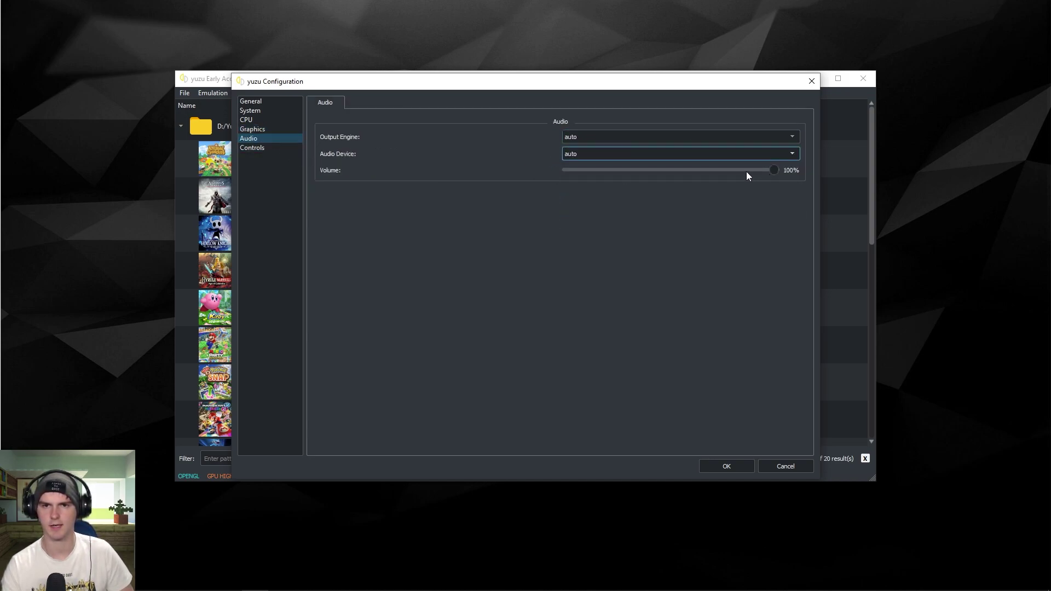
click(276, 149)
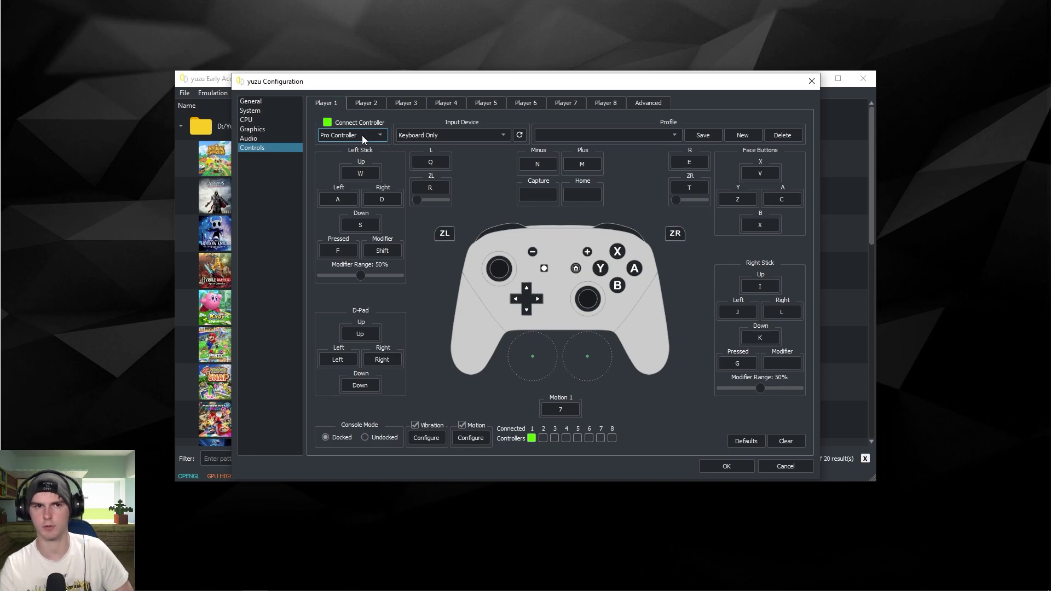
Reconnect Player 1 and keep Pro Controller as the controller type.
click(328, 123)
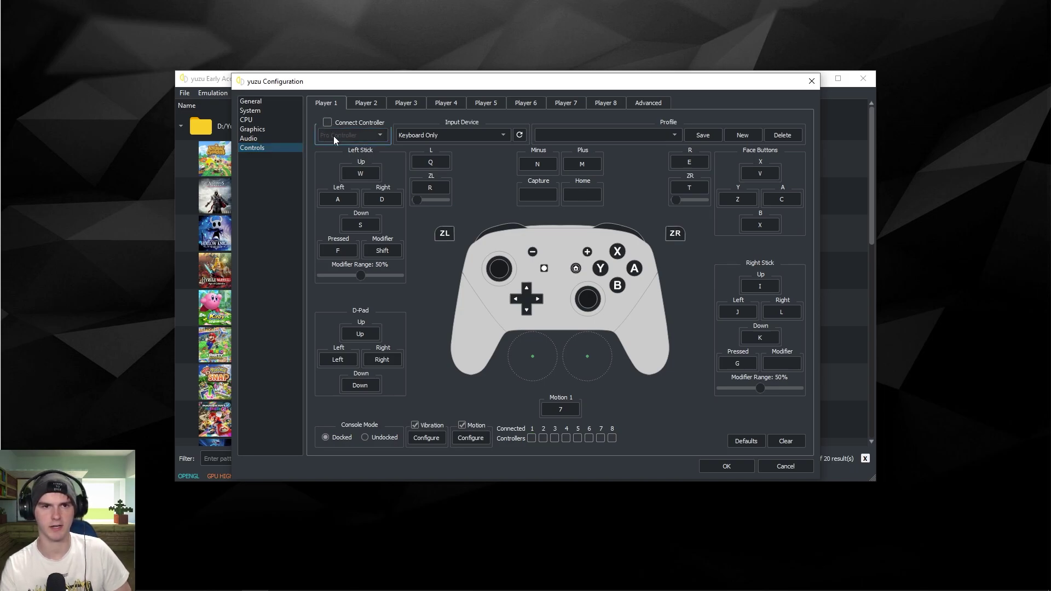
click(328, 123)
click(352, 136)
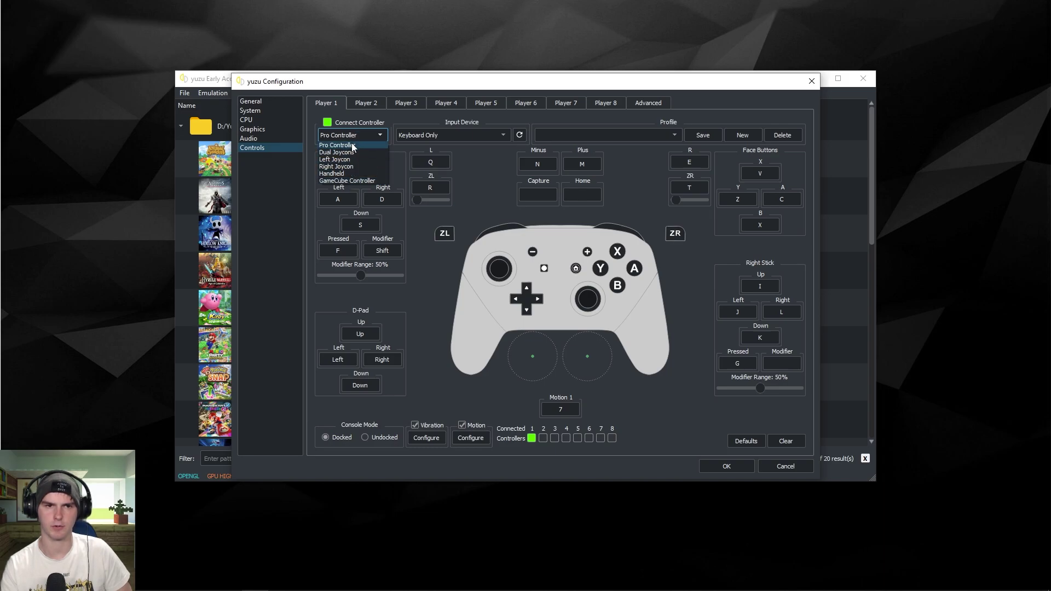
click(352, 144)
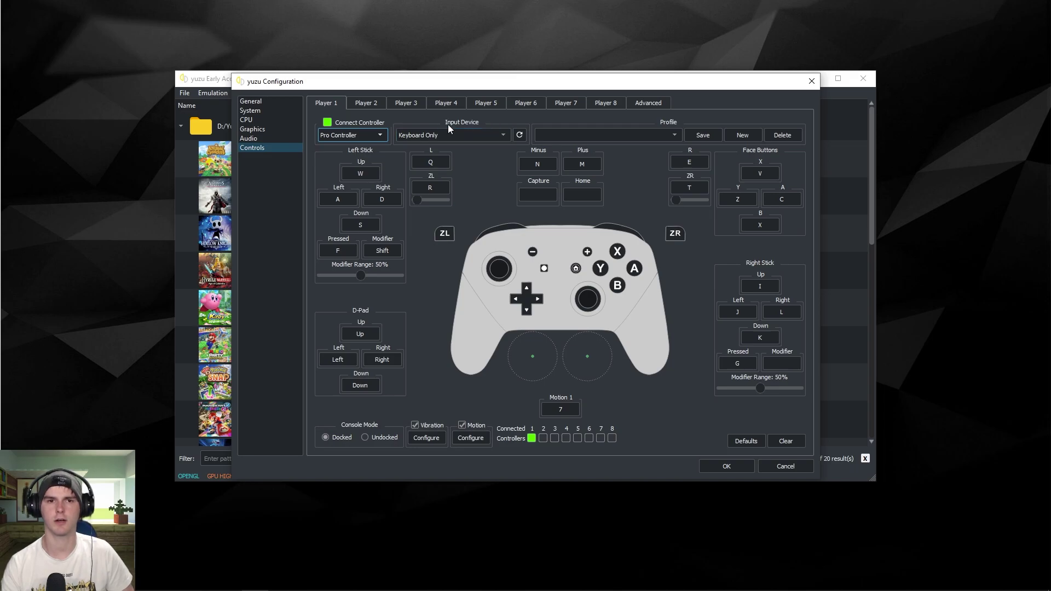
Refresh input devices and select Xbox One Controller 0 as Player 1's input device.
click(491, 136)
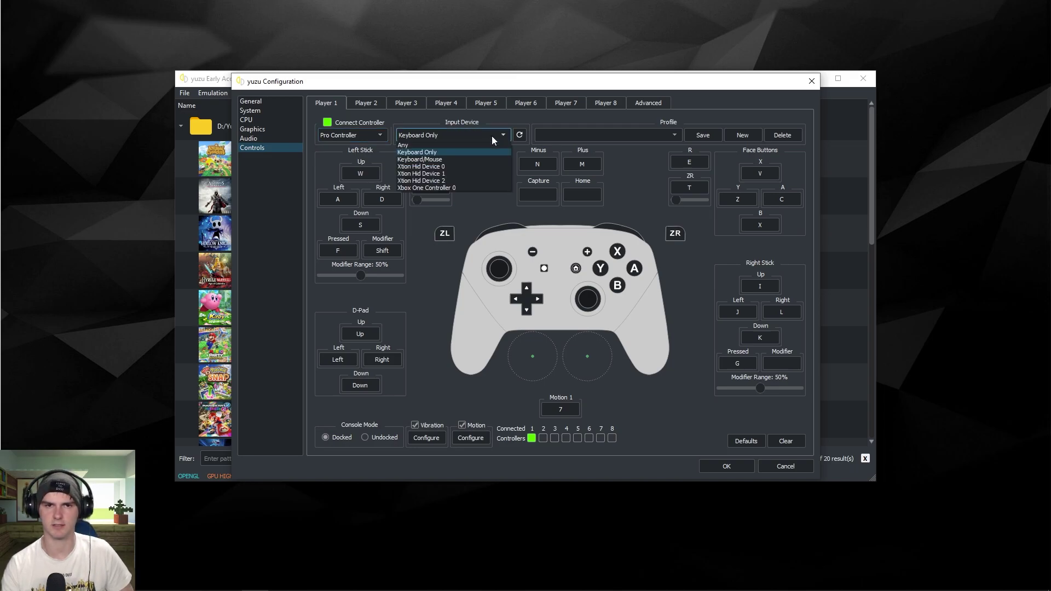
click(520, 135)
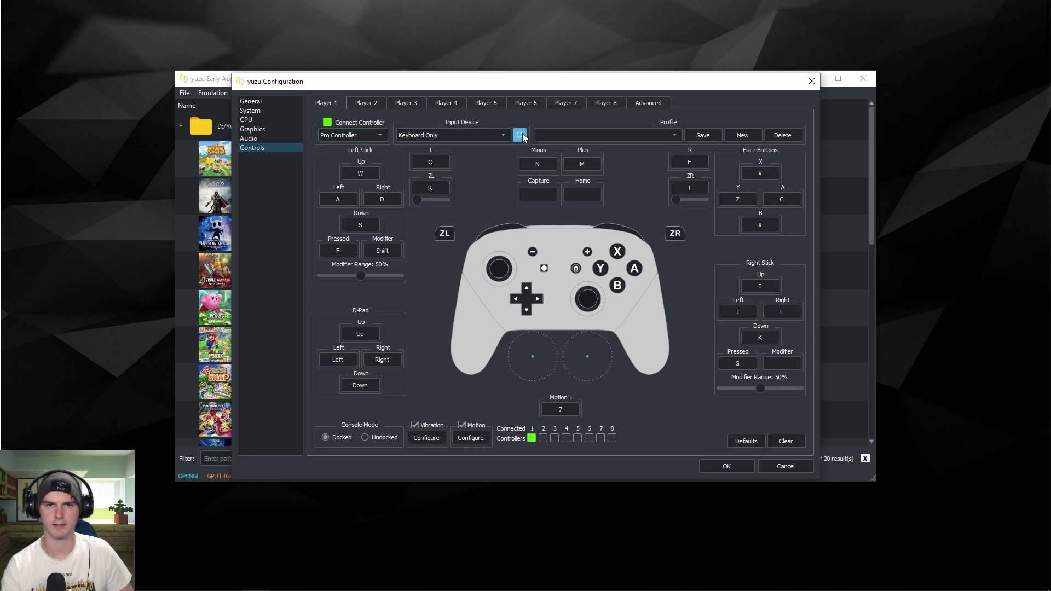
click(488, 136)
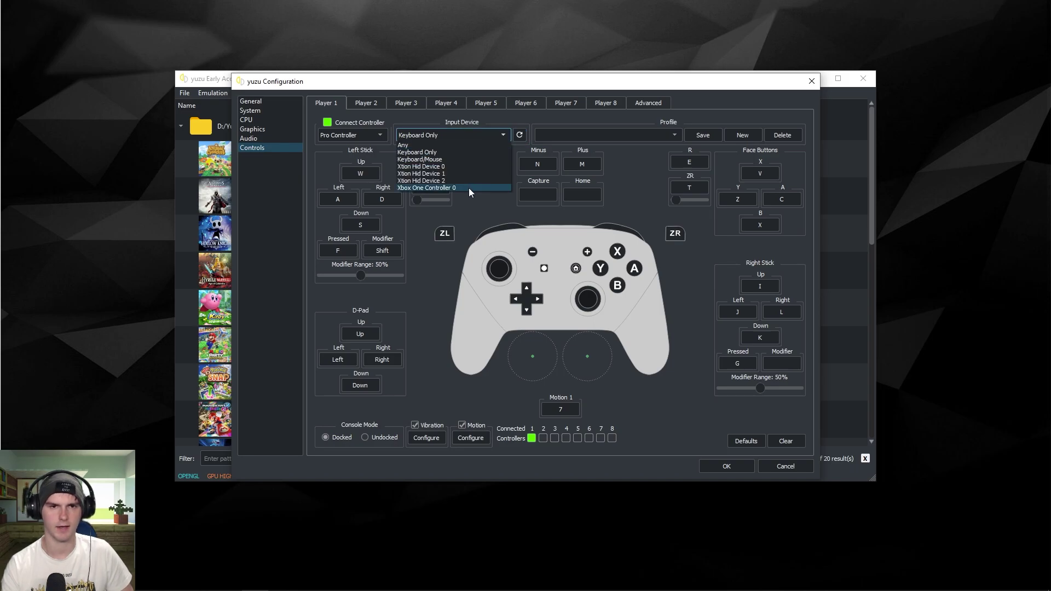
click(469, 188)
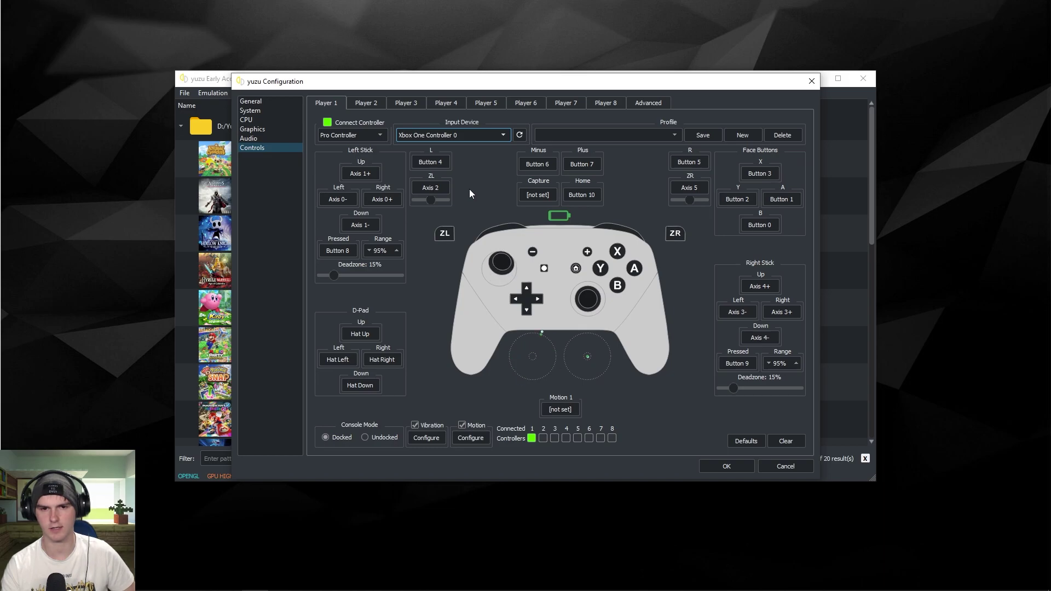
Rebind A to Button 0 and B to Button 1, then check the Y and X bindings.
click(782, 200)
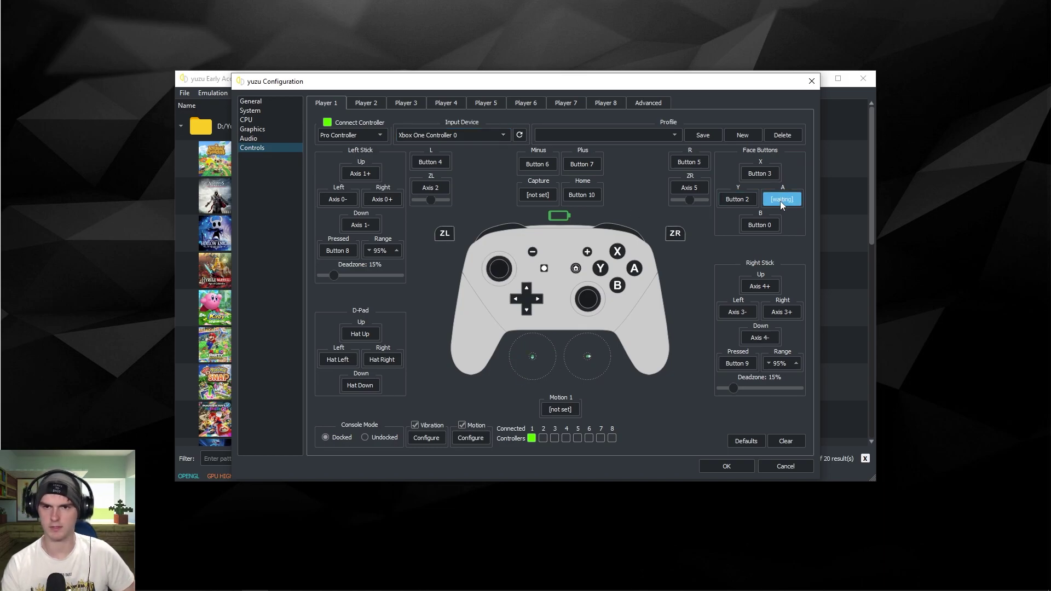
click(763, 225)
click(738, 199)
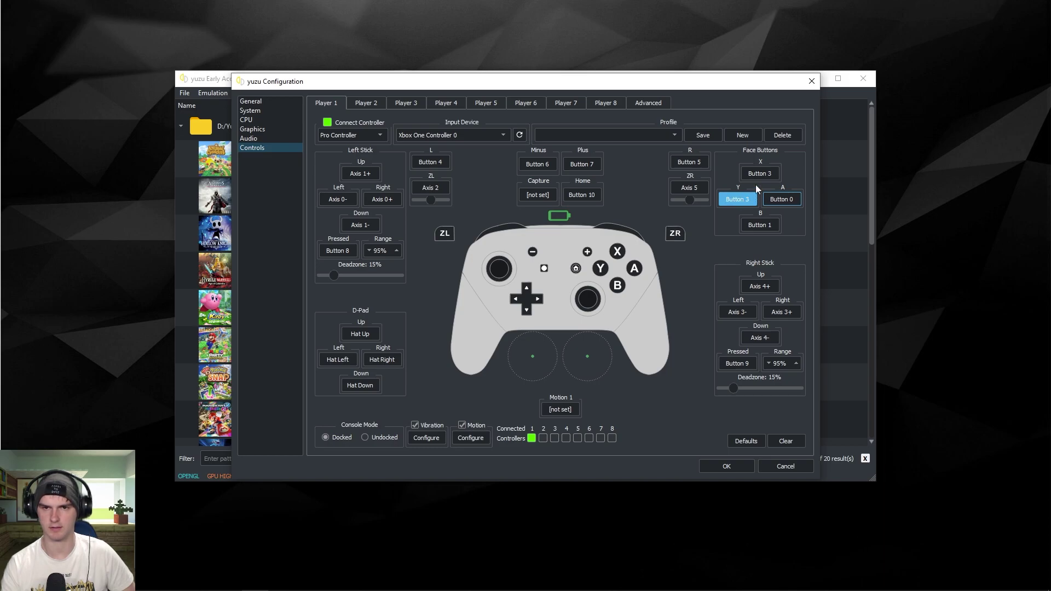
click(758, 178)
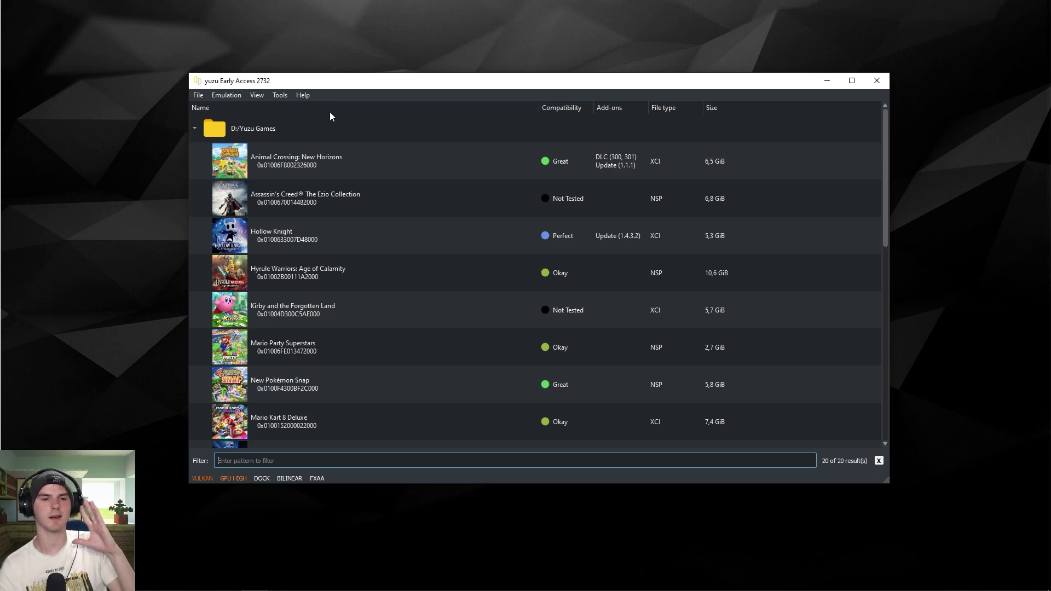
Scroll the game list and open the context menu for the first Super Mario 3D All-Stars entry.
scroll(368, 299, down, 5)
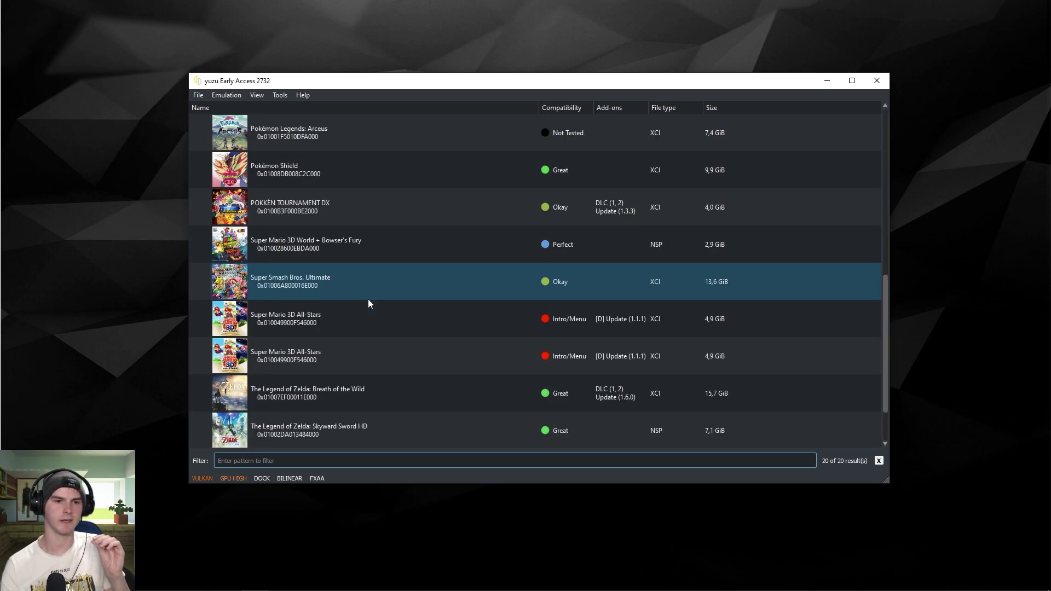
scroll(368, 299, down, 2)
right_click(363, 254)
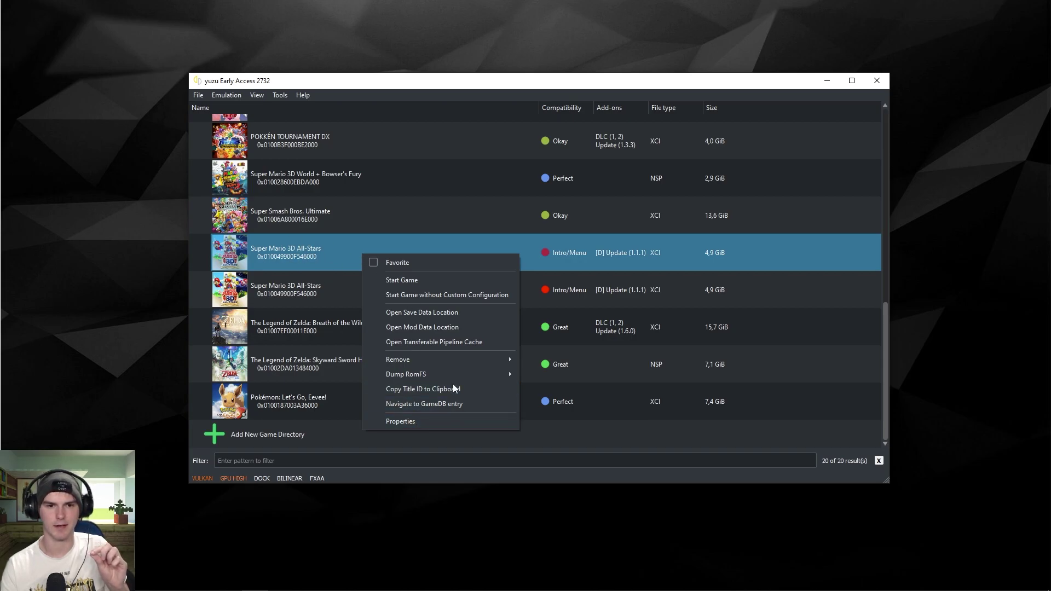
mouse_move(458, 360)
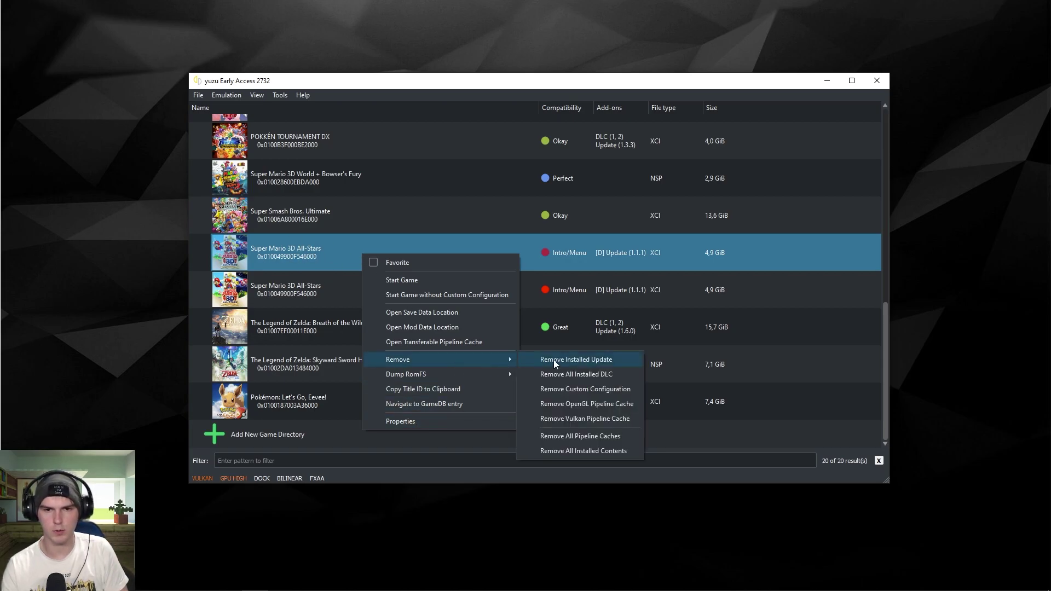
Disable the 1.1.1 Update add-on in Super Mario 3D All-Stars' properties and check its per-game graphics API options.
click(424, 421)
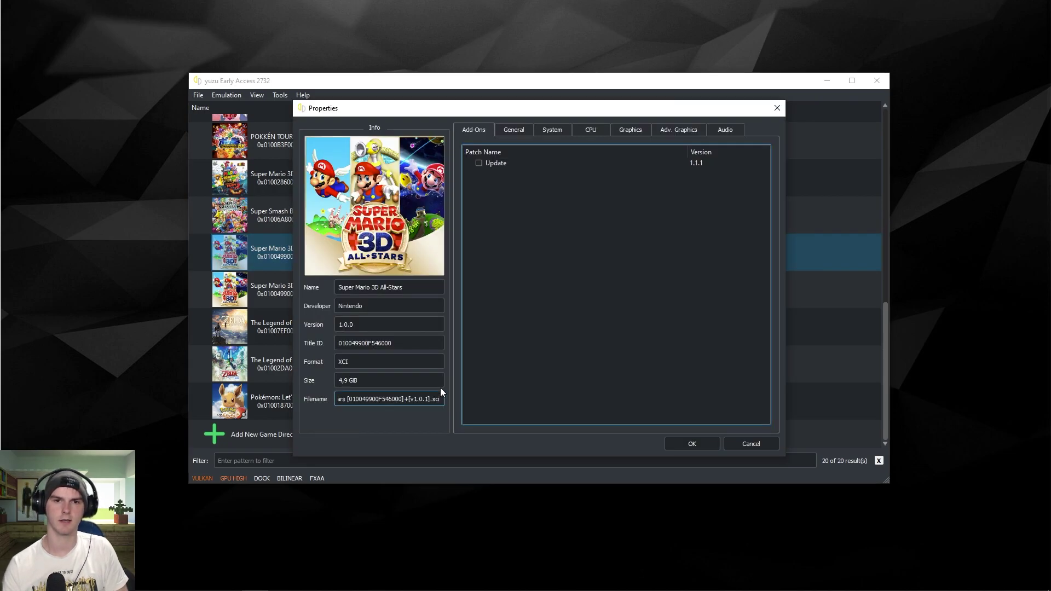
click(478, 163)
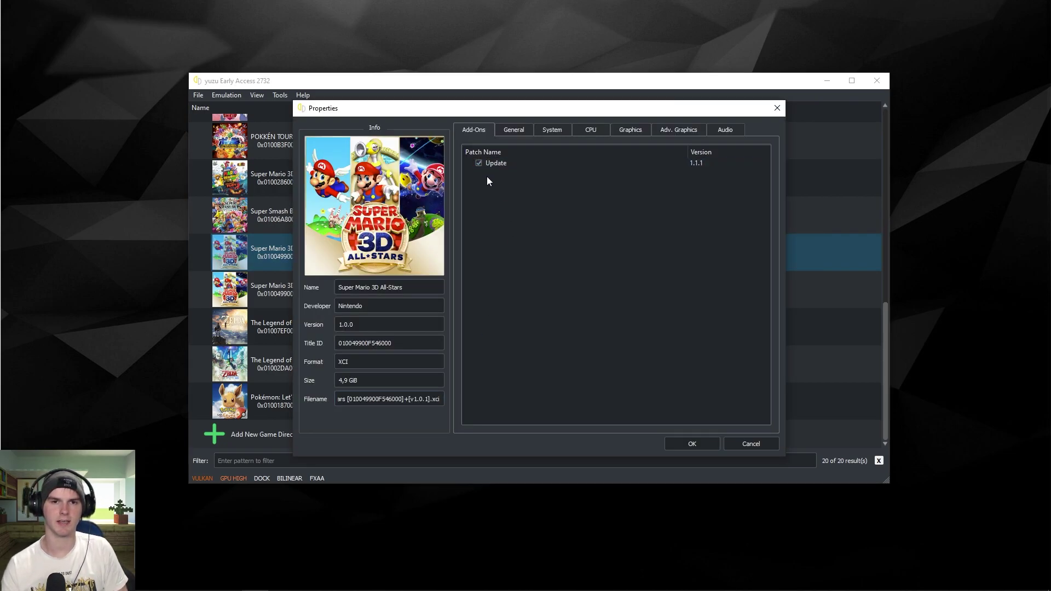
click(481, 165)
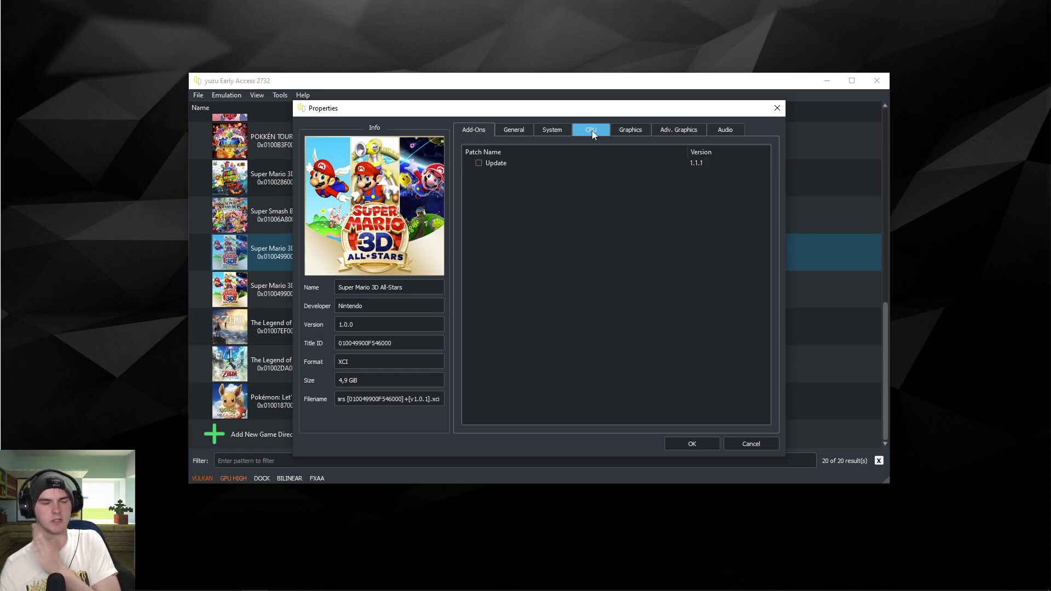
click(630, 129)
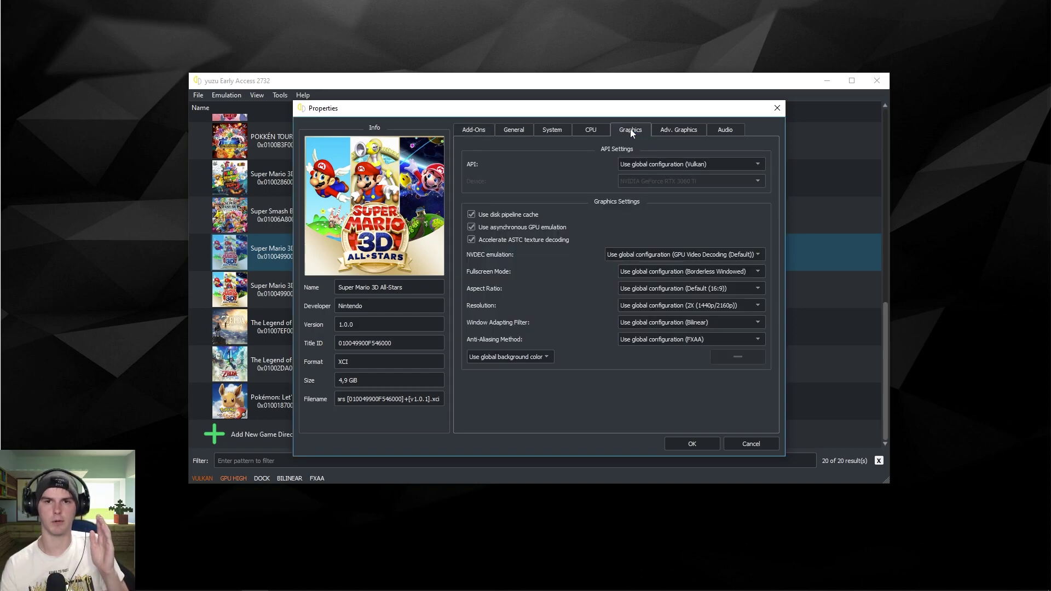
click(655, 168)
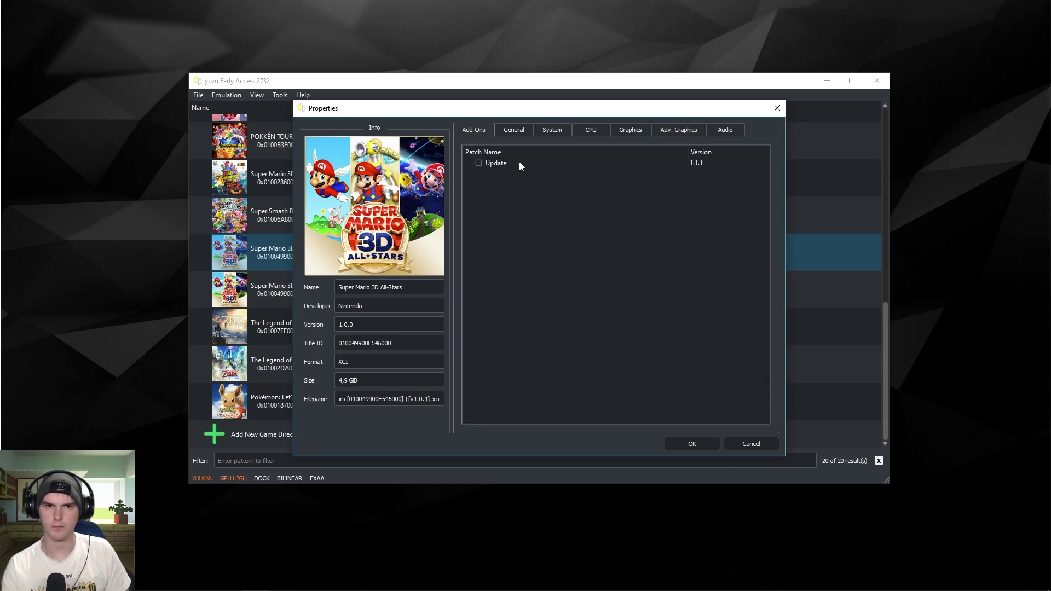
Save Super Mario 3D All-Stars' properties with the 1.1.1 Update disabled and scroll down the game list.
click(692, 445)
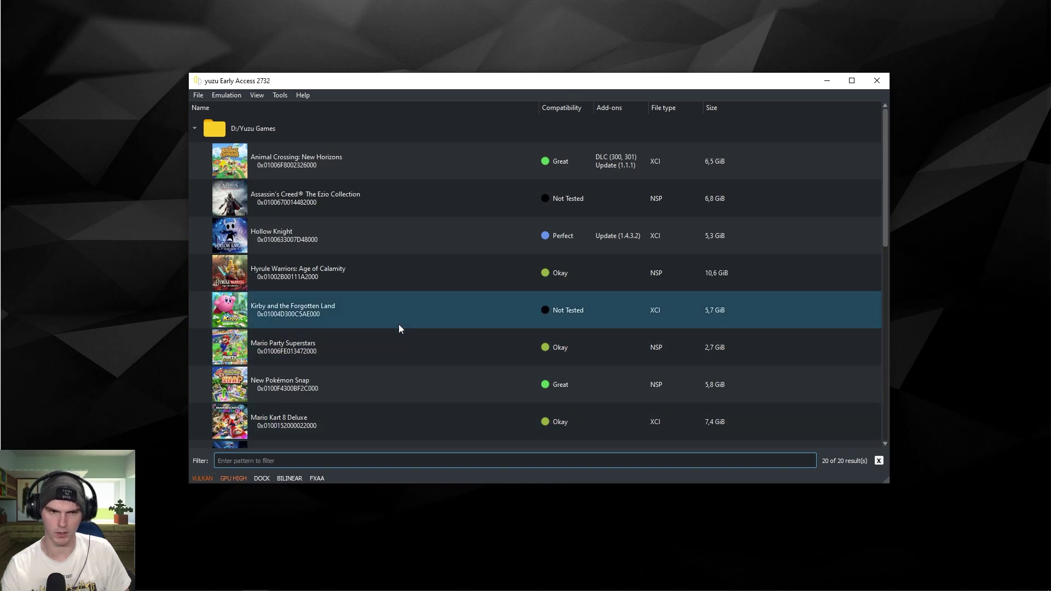
scroll(400, 320, down, 5)
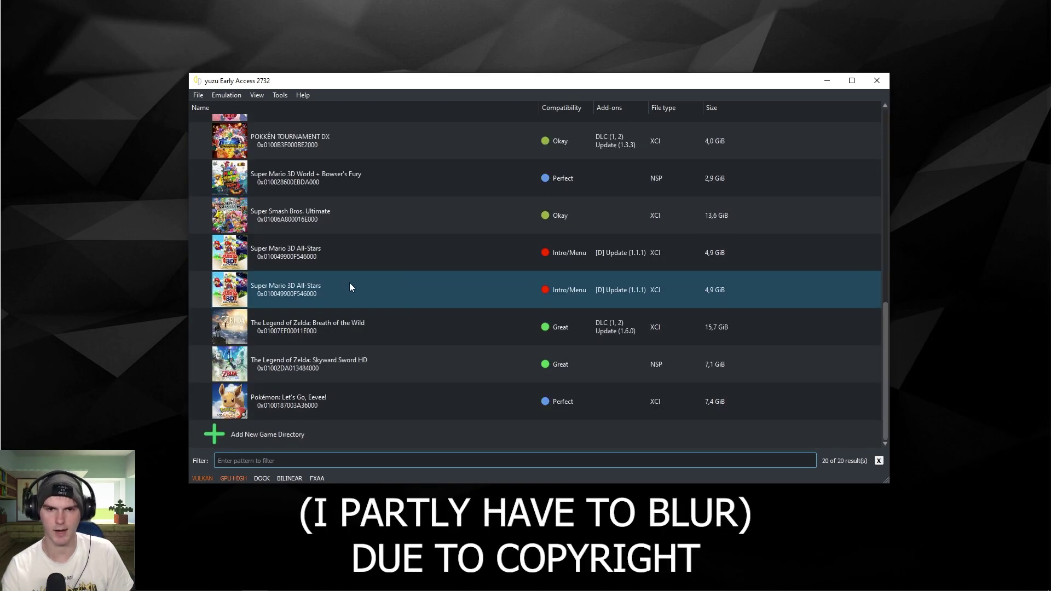